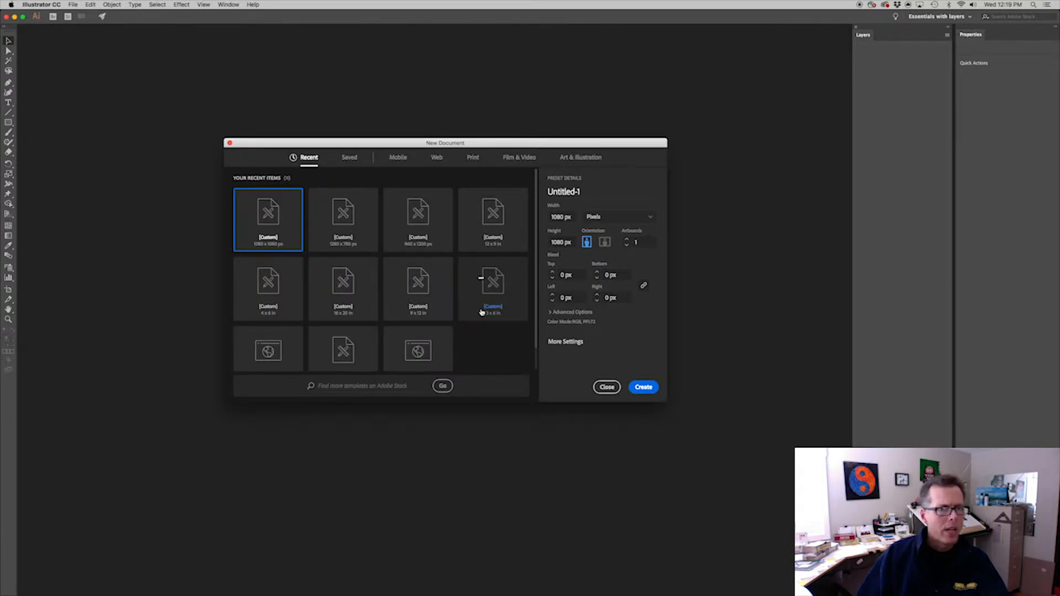
- Create a new document from the recent custom 1080 x 1080 px preset
click(267, 222)
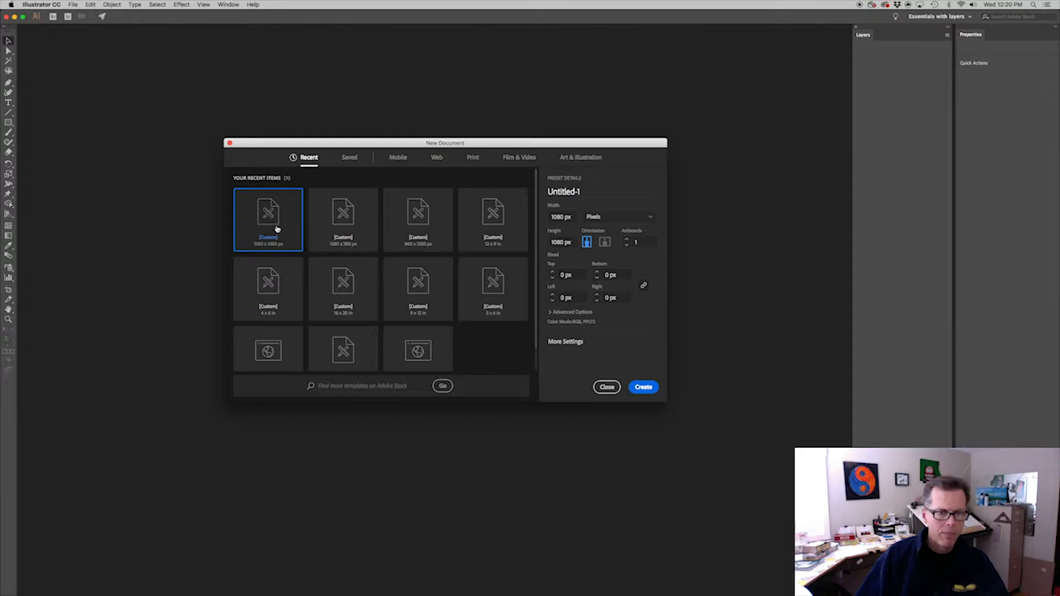
click(643, 388)
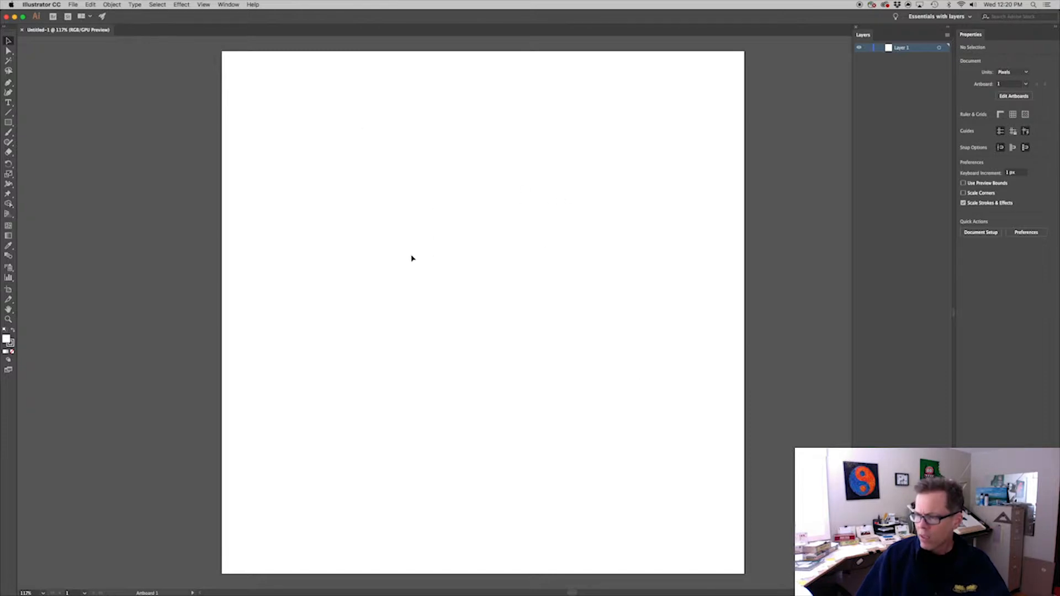
key(super+Tab)
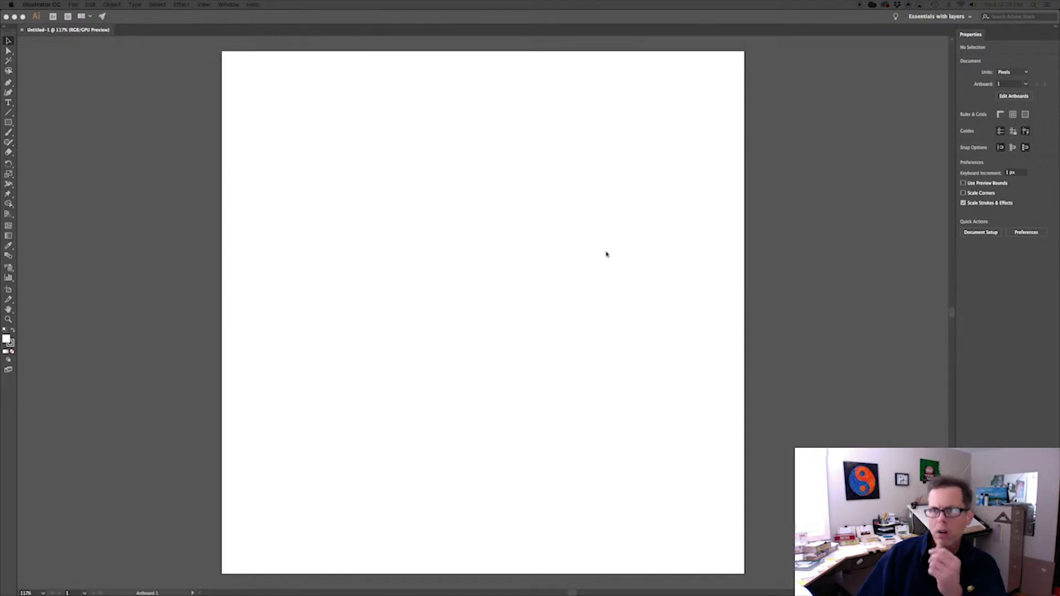
click(885, 206)
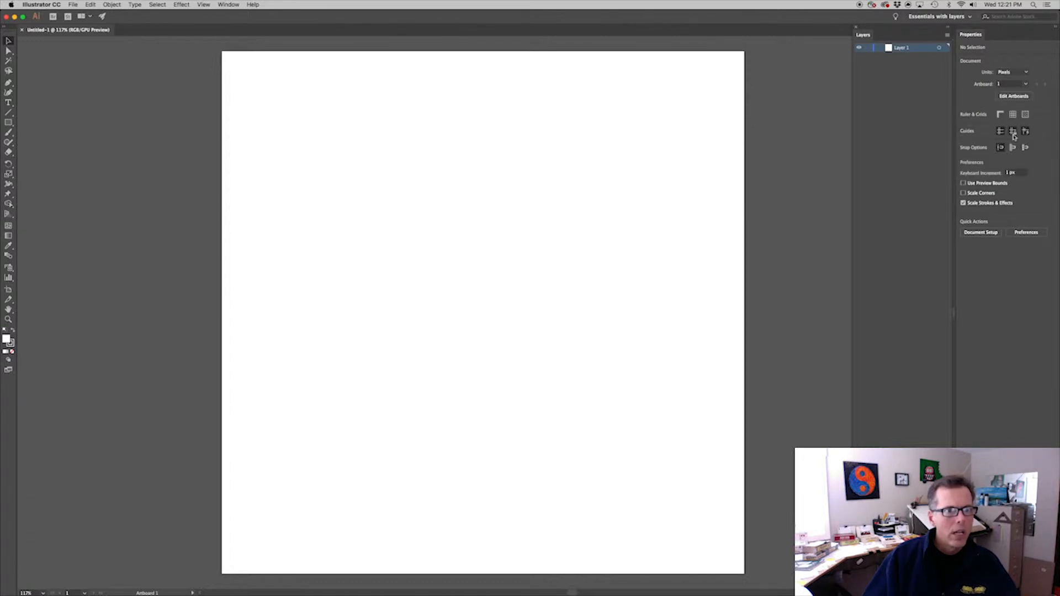
- Show the rulers and place a vertical guide at X 540 px and a horizontal guide at Y 540 px
click(202, 5)
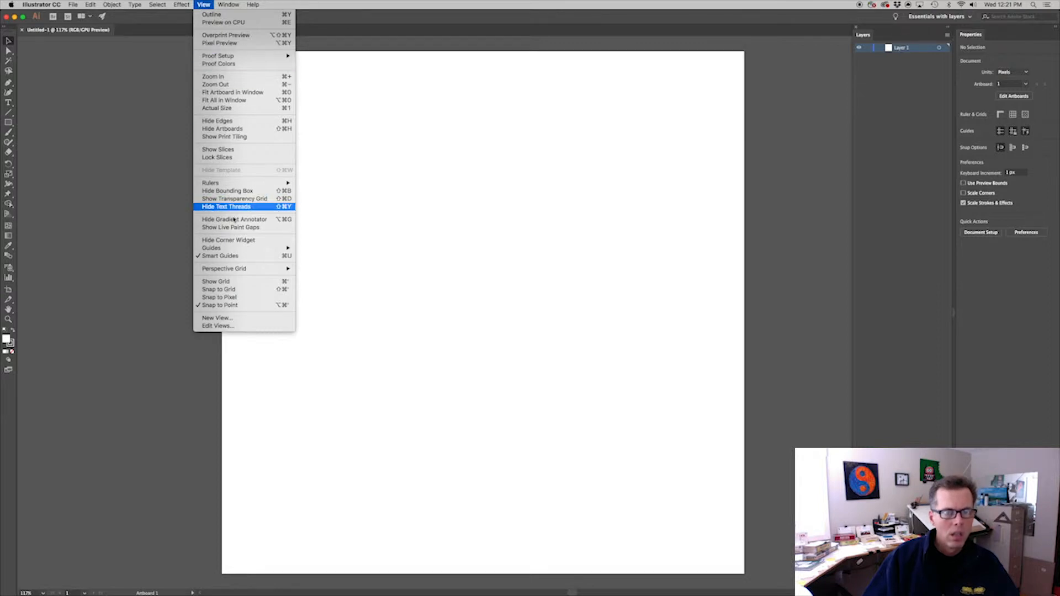
mouse_move(247, 250)
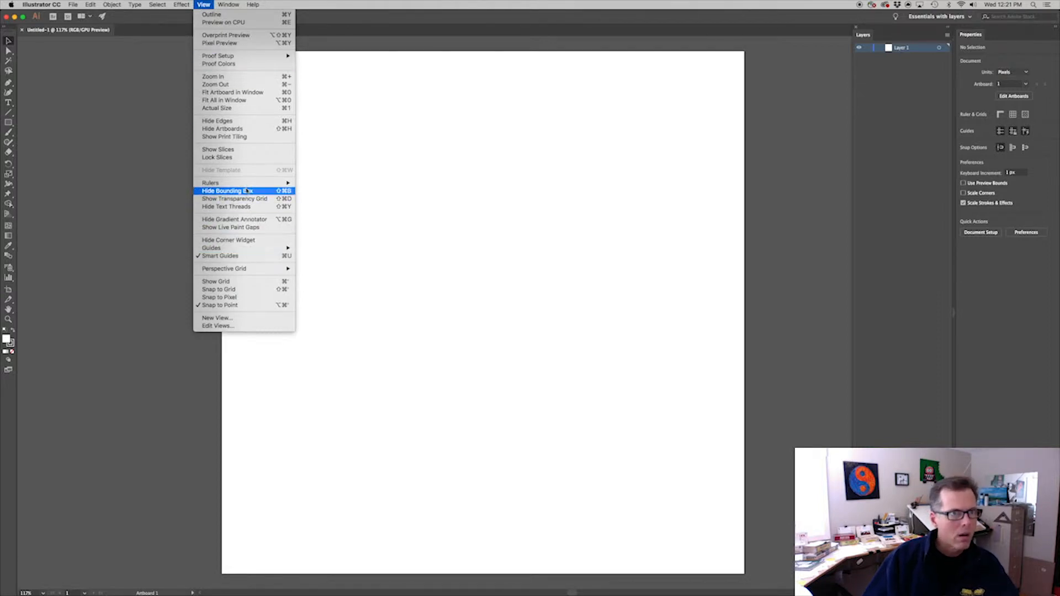
mouse_move(276, 183)
click(345, 183)
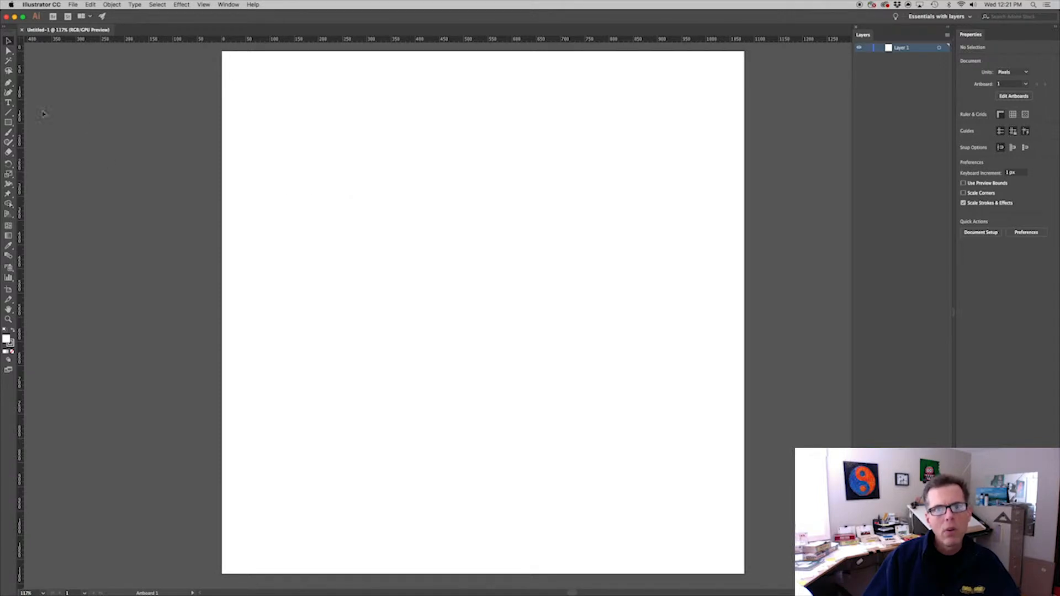
drag(25, 115, 483, 61)
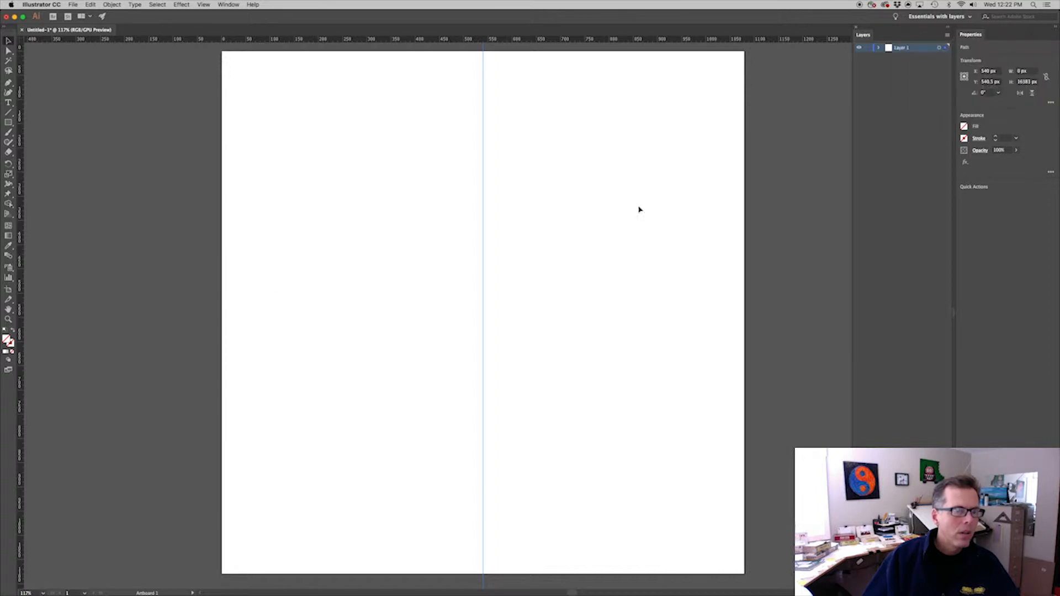
drag(96, 41, 87, 314)
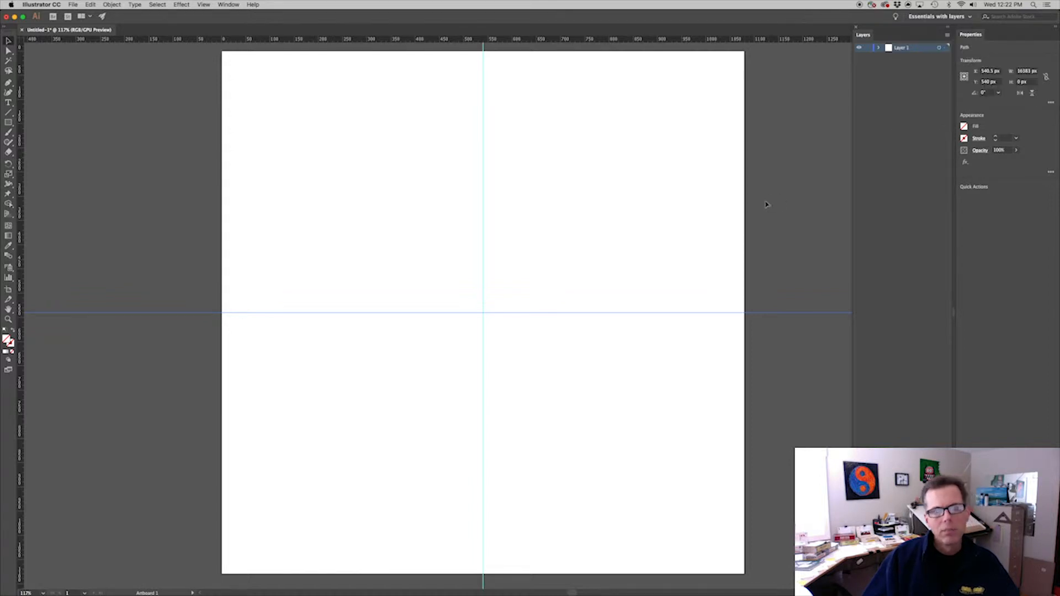
- Move the horizontal guide slightly below the artboard's center
click(141, 315)
drag(141, 314, 166, 323)
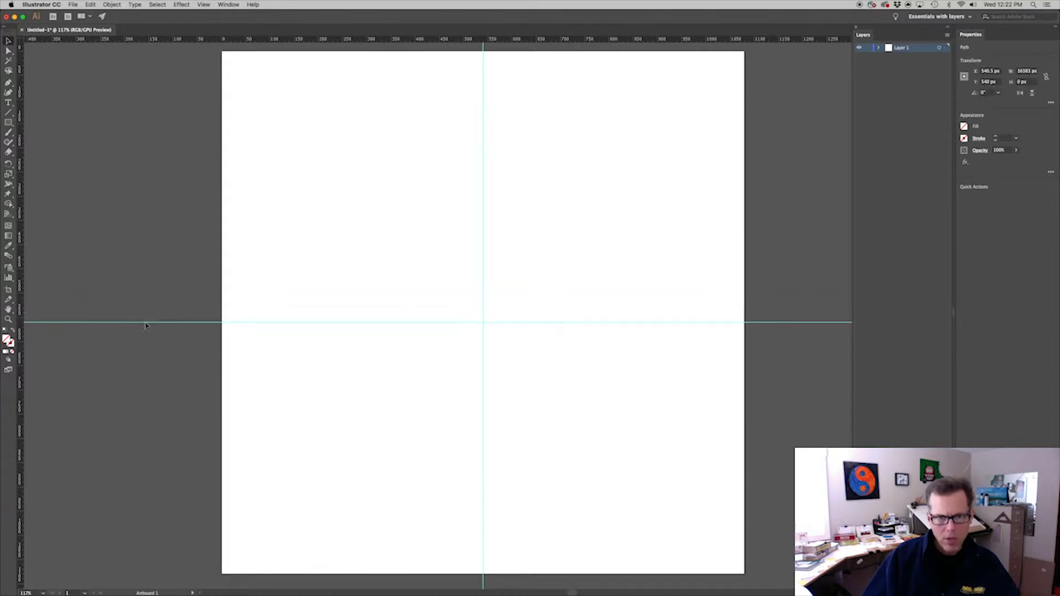
click(220, 229)
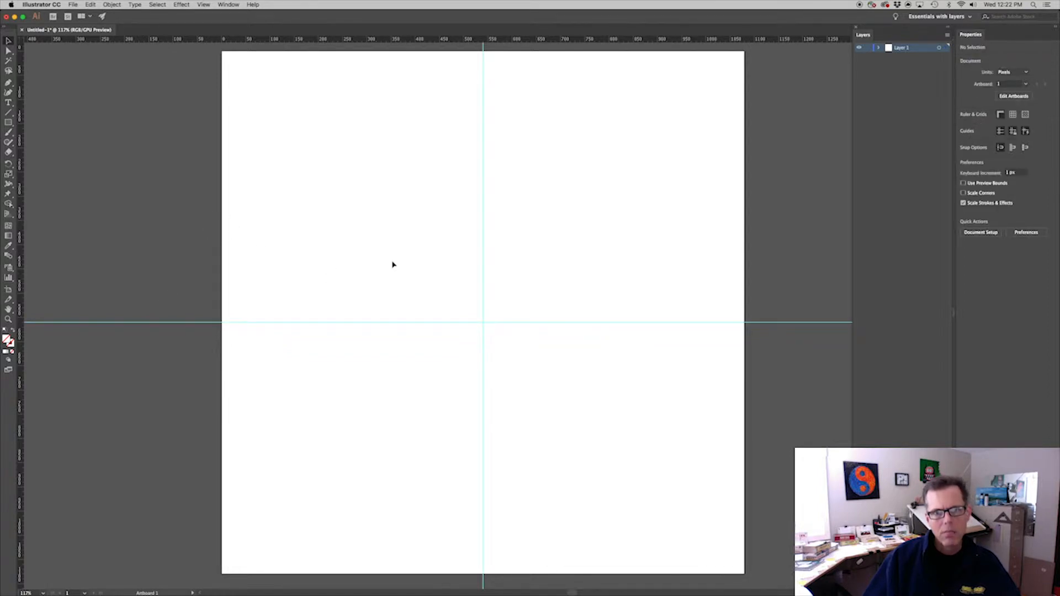
- Select both guides and display the Control bar
key(super+a)
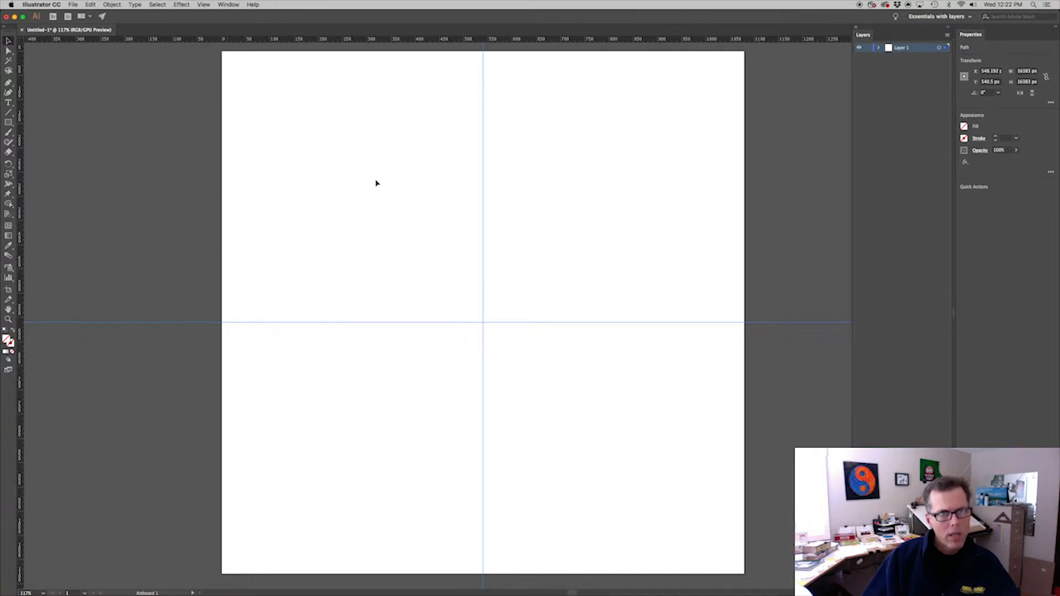
click(231, 5)
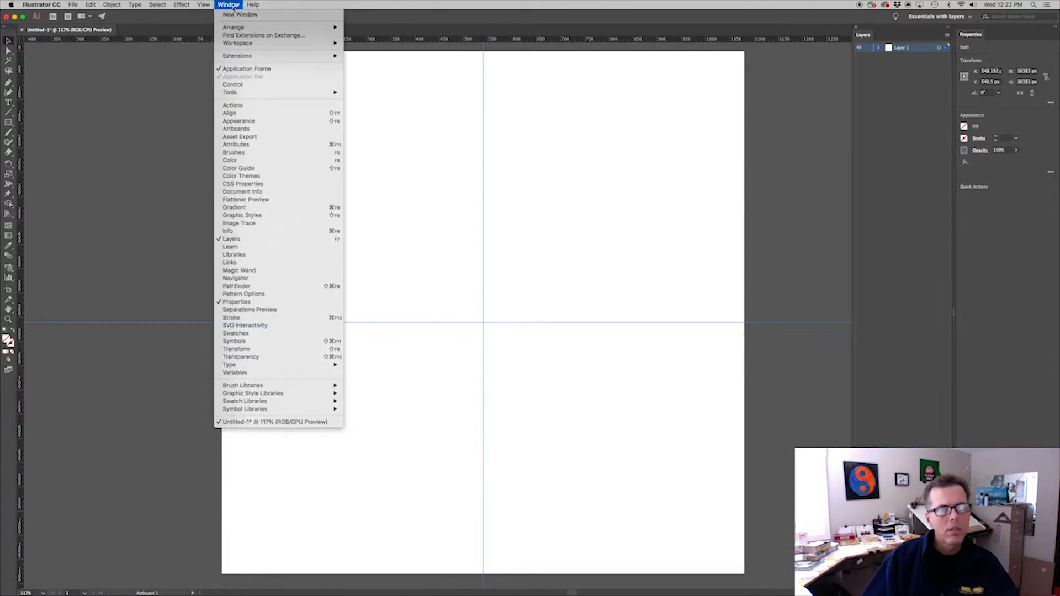
click(260, 84)
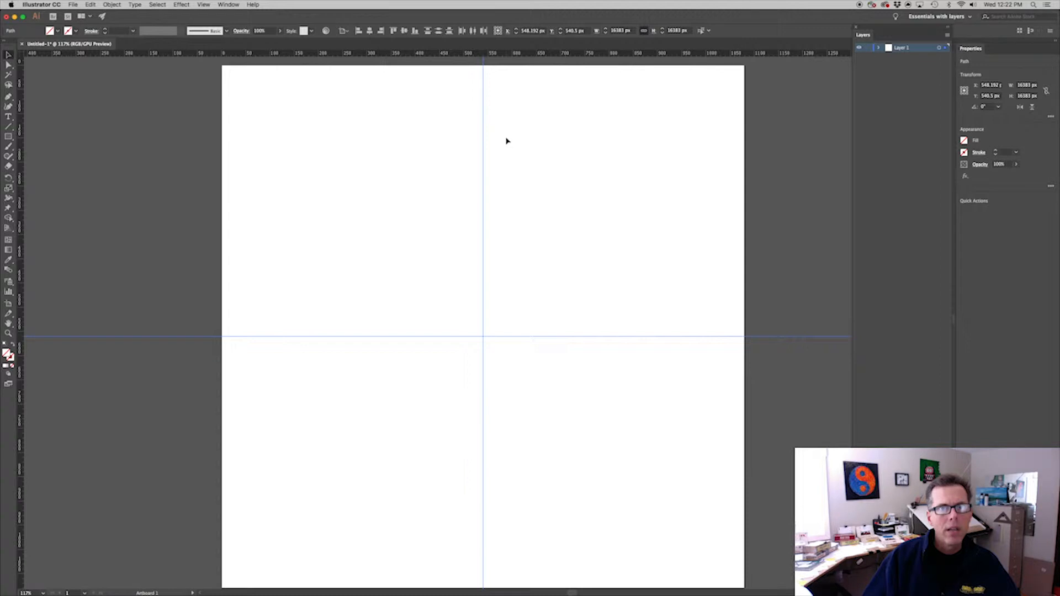
- Align the selected guides to the artboard, centering them horizontally and vertically
click(370, 39)
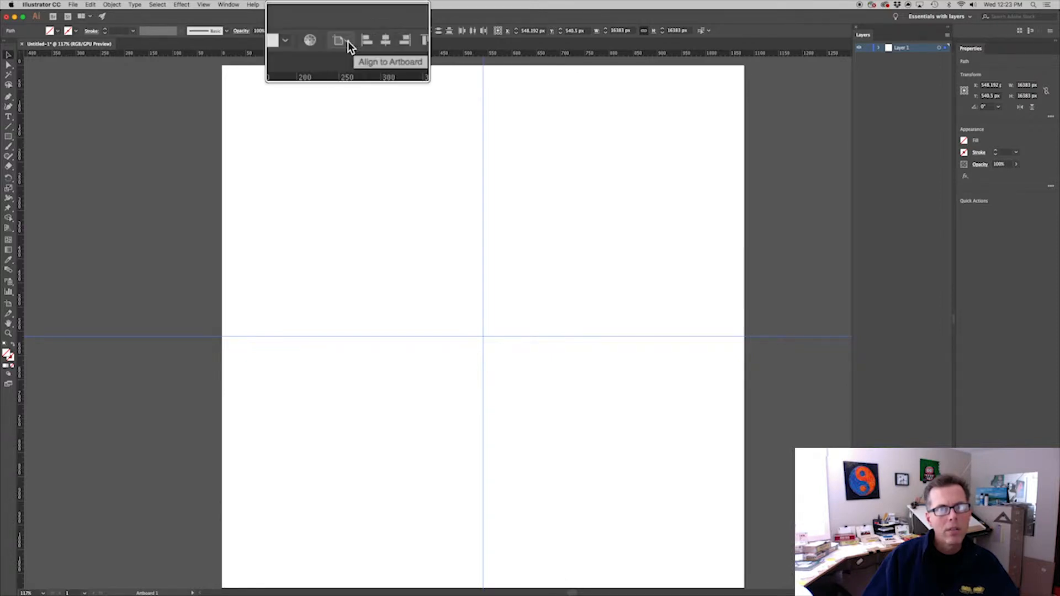
click(347, 31)
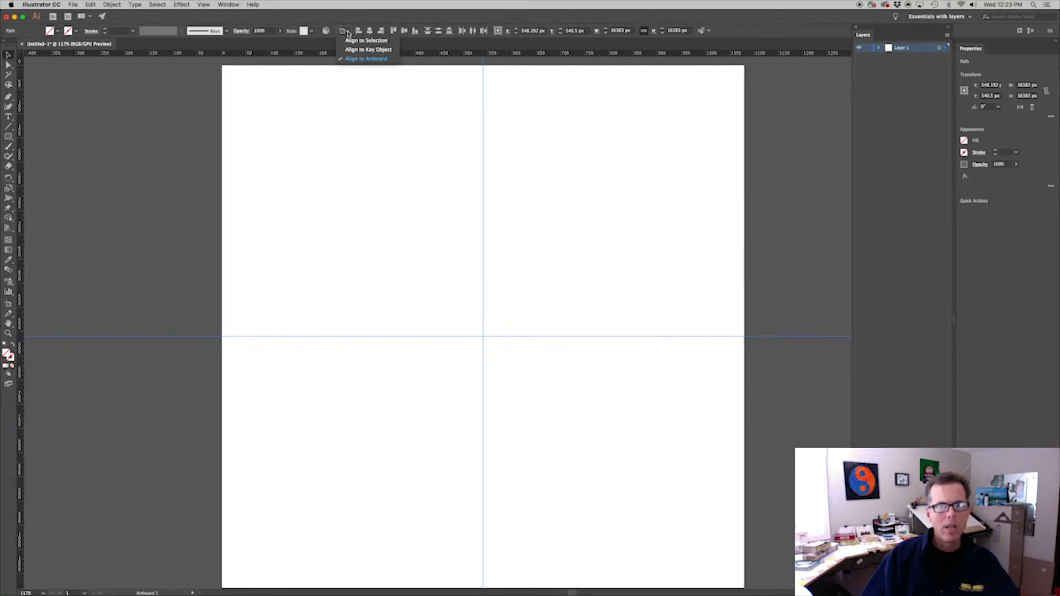
click(364, 58)
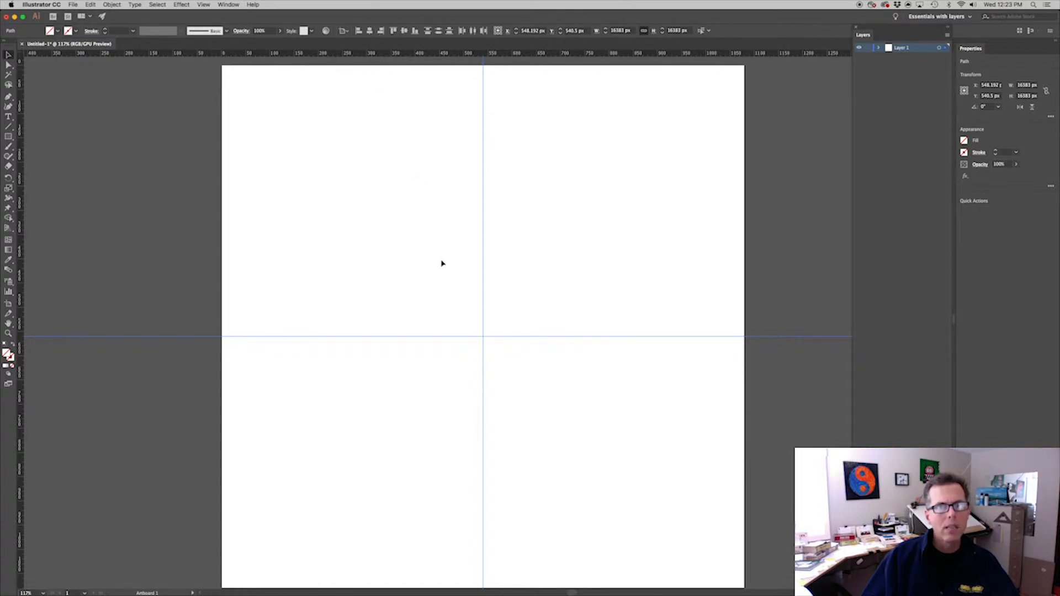
click(370, 32)
click(404, 32)
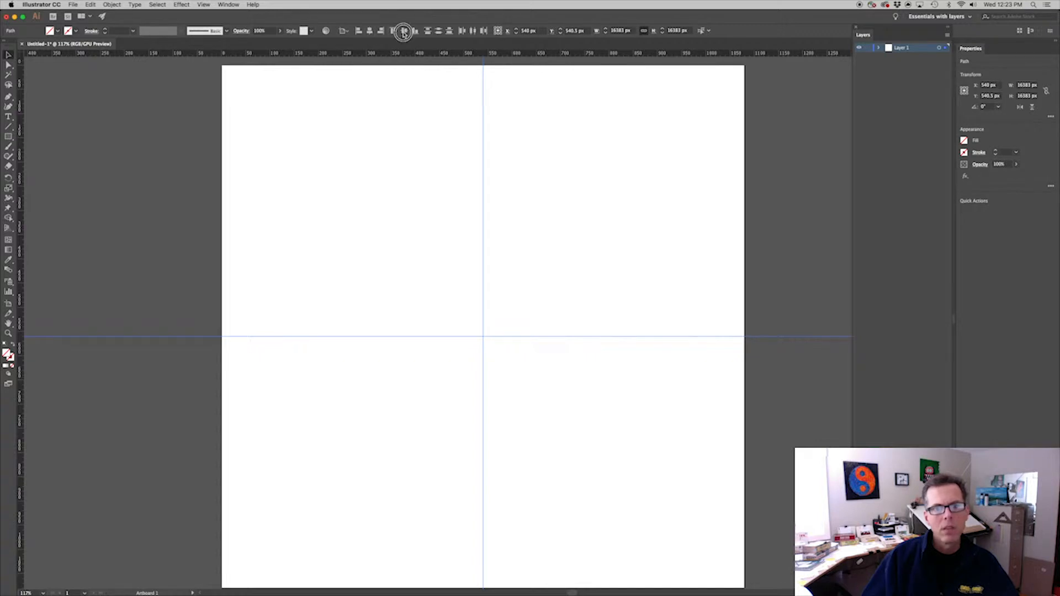
- Check the horizontal guide's position and lock the guides
click(511, 333)
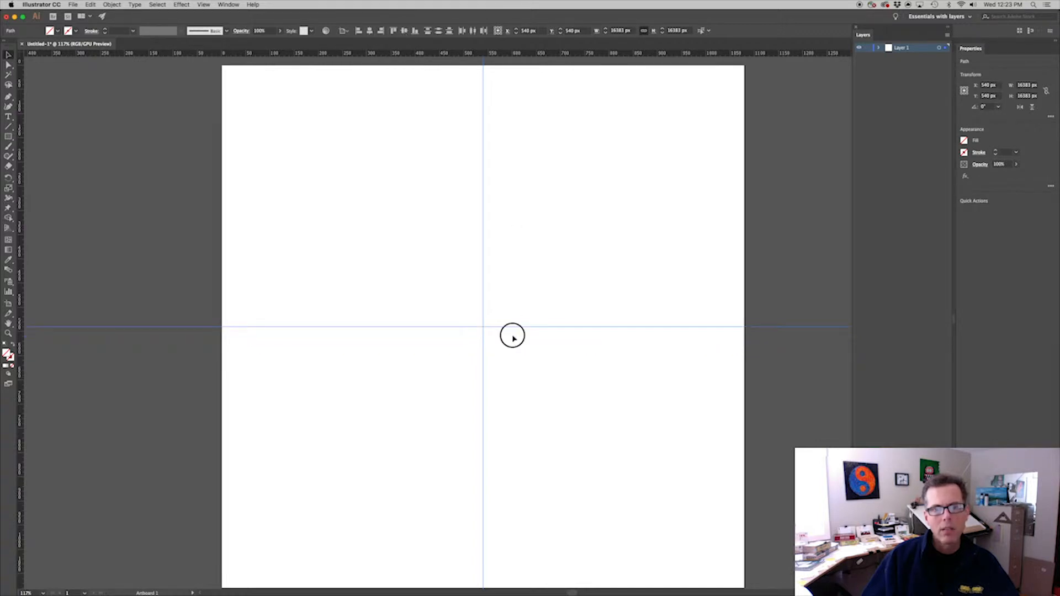
click(506, 326)
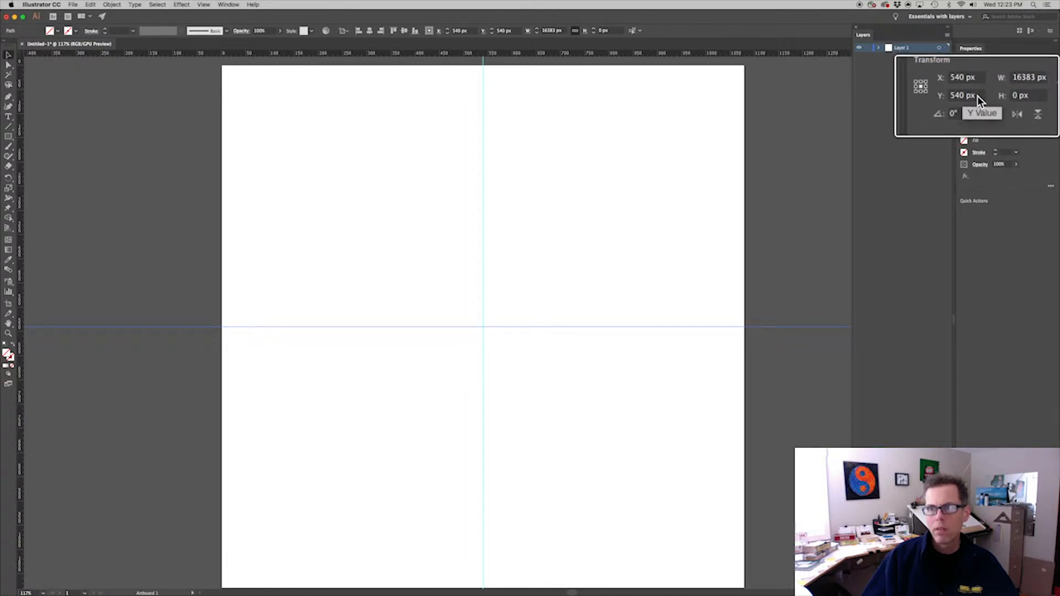
click(594, 260)
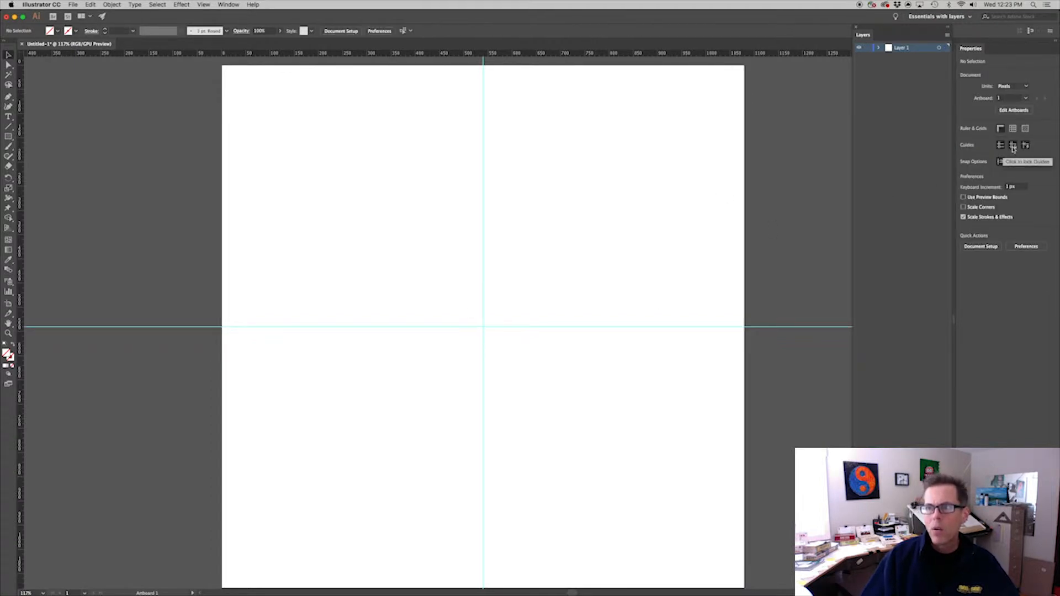
click(1014, 147)
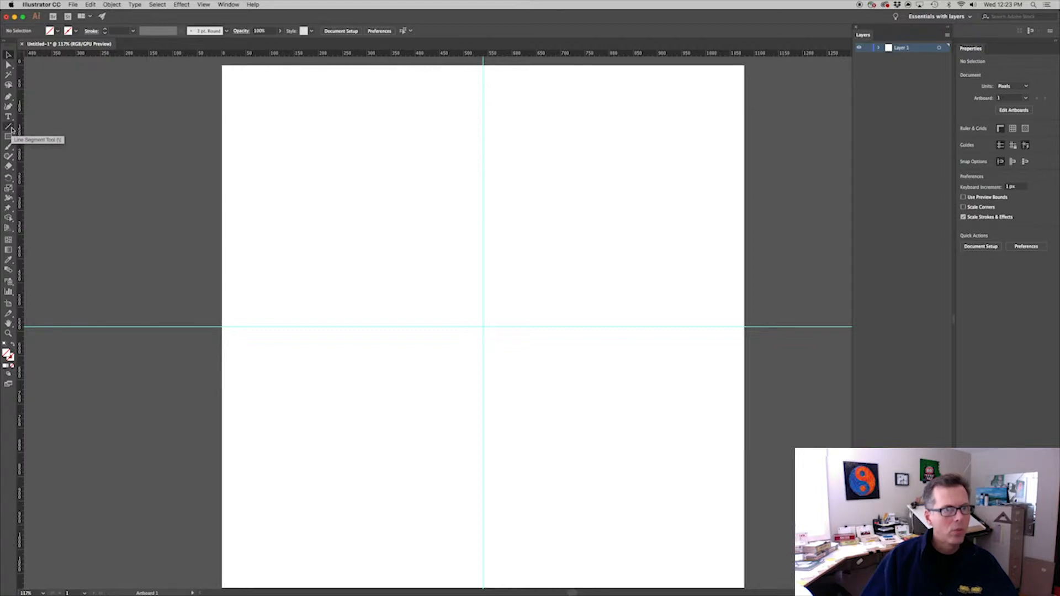
- Draw a line segment 800 px long at a 90° angle, starting from the intersection of the guides
drag(10, 128, 27, 127)
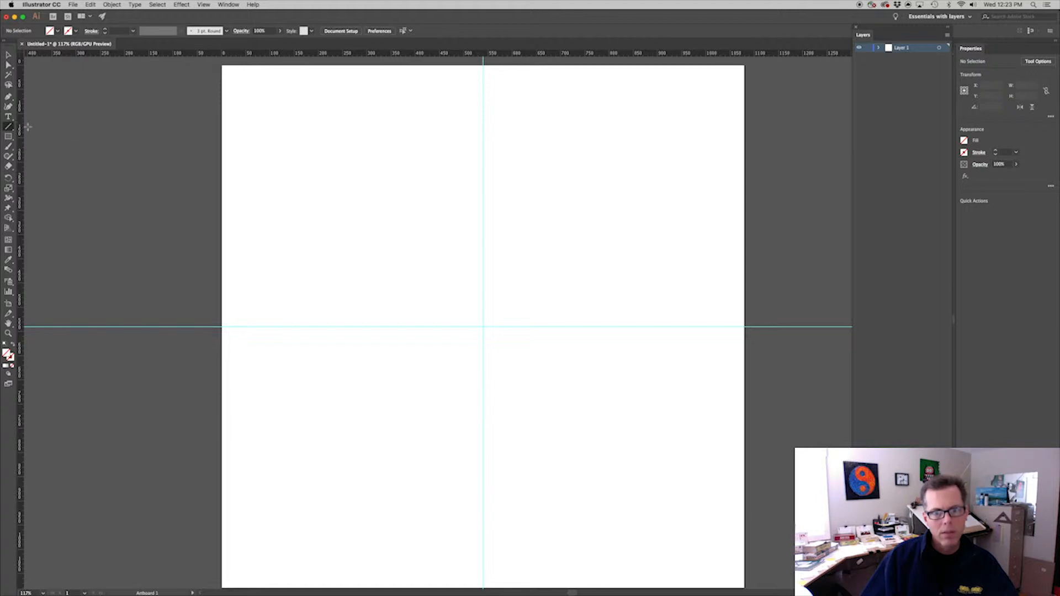
click(482, 326)
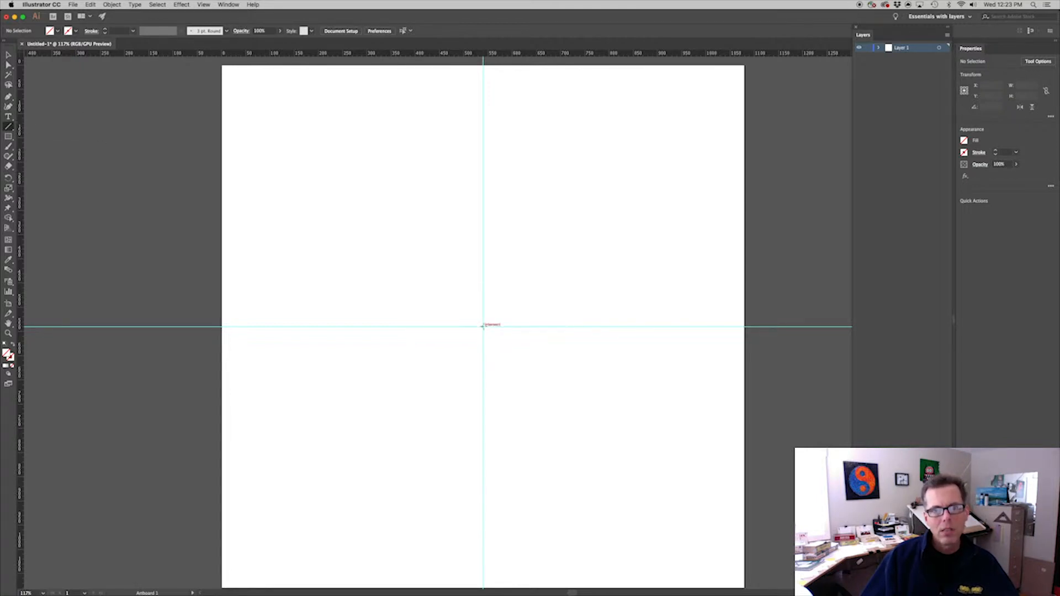
click(483, 326)
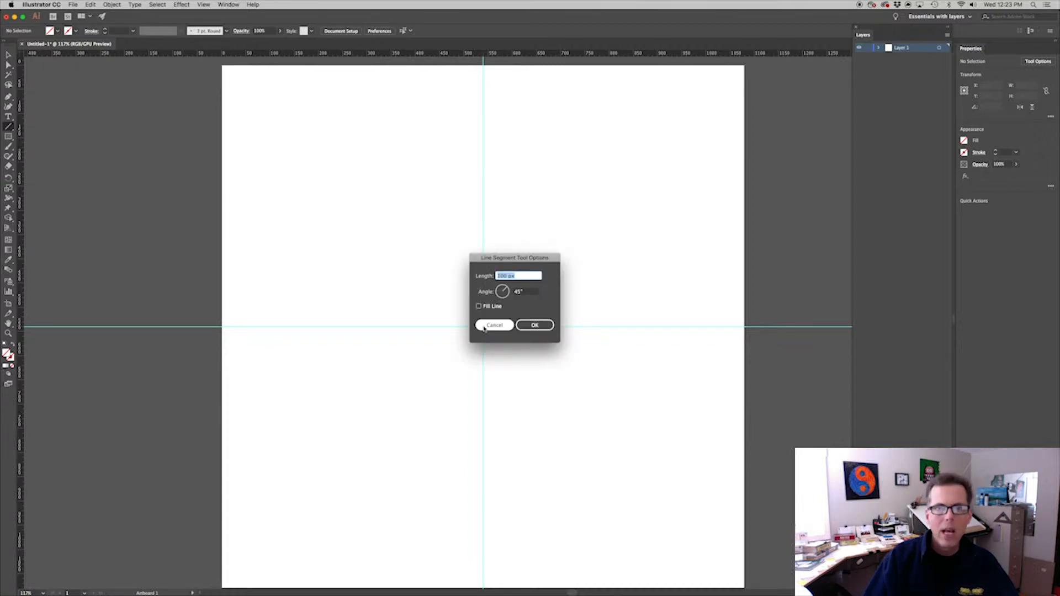
text(800)
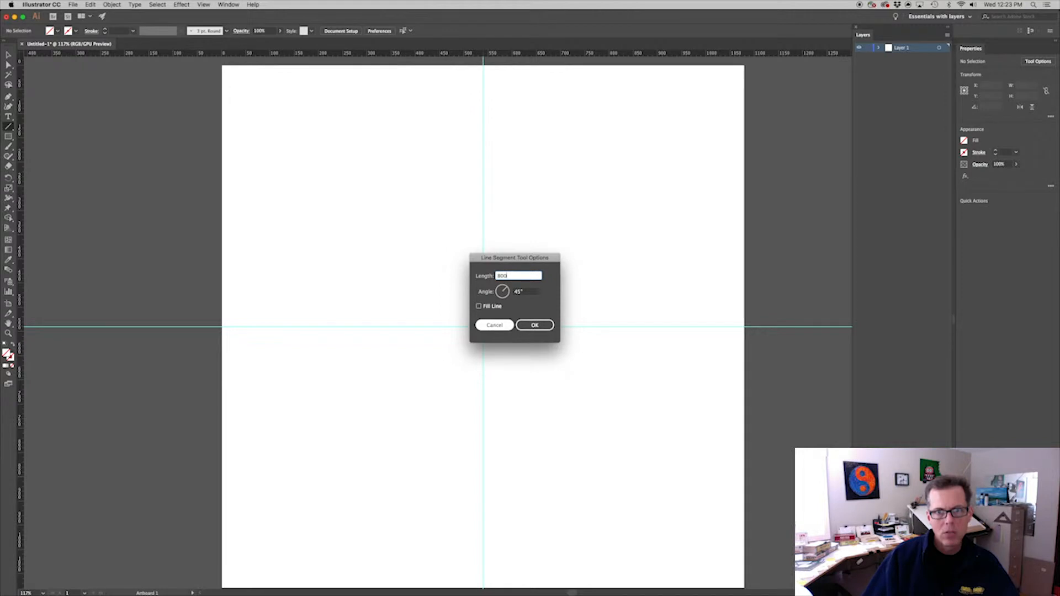
key(Tab)
text(90)
click(533, 325)
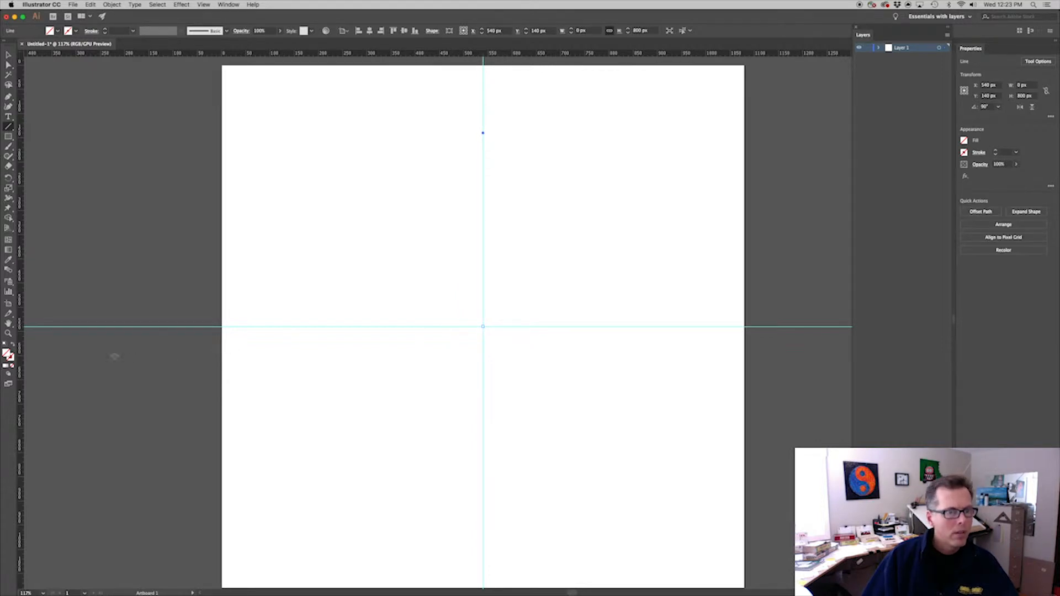
- Give the vertical line a magenta stroke (R 255, G 46, B 237) with a weight of 3 pt
click(11, 357)
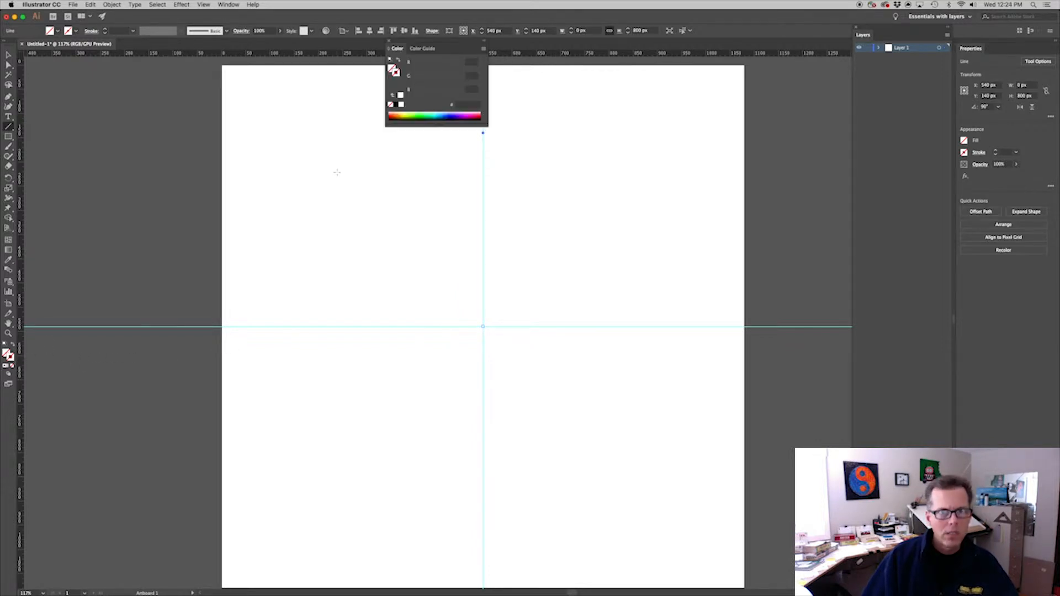
click(470, 112)
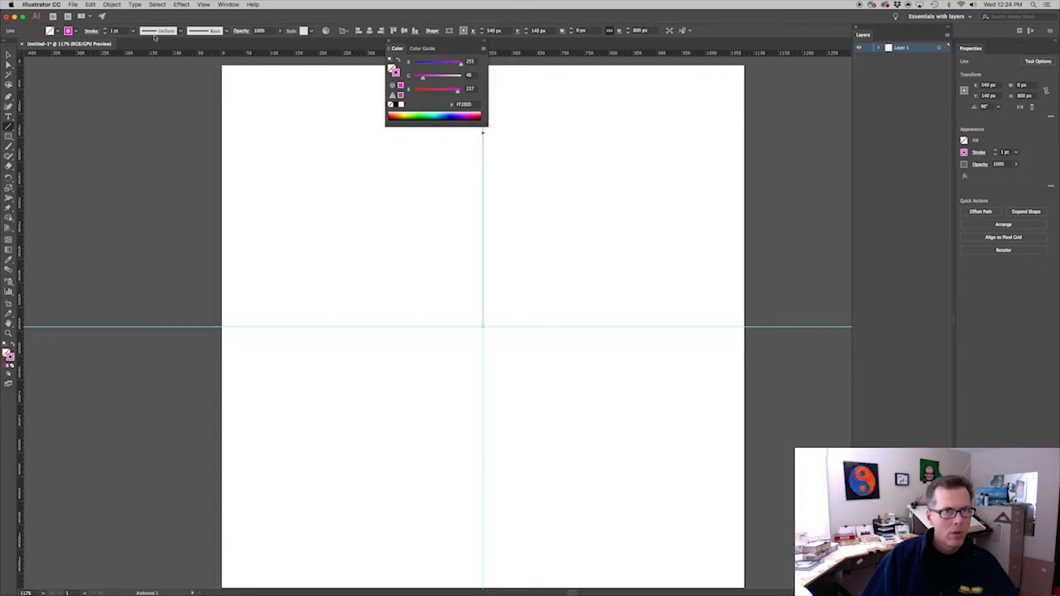
click(106, 29)
click(105, 29)
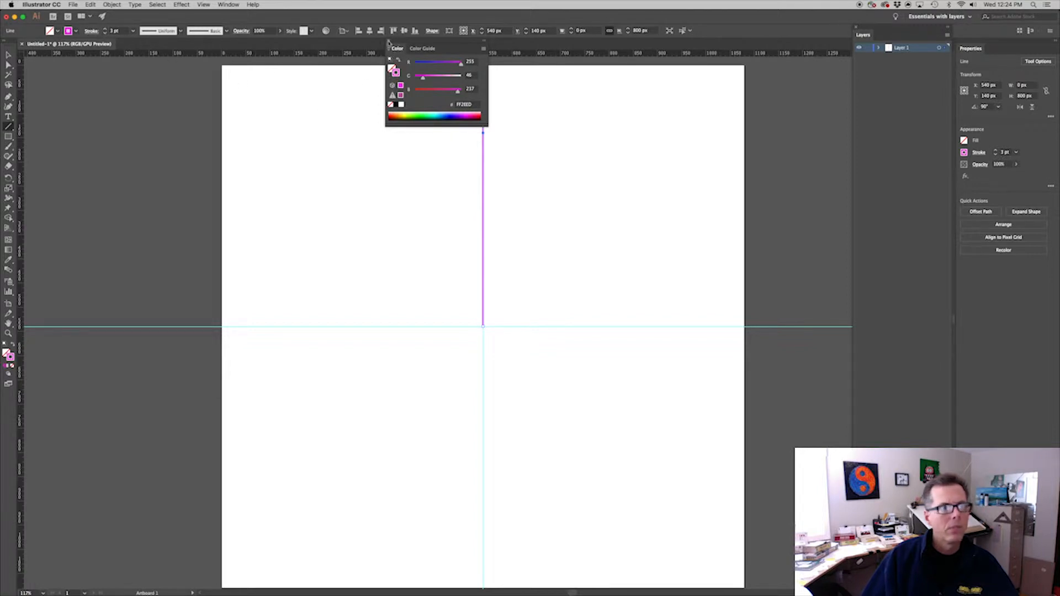
click(389, 43)
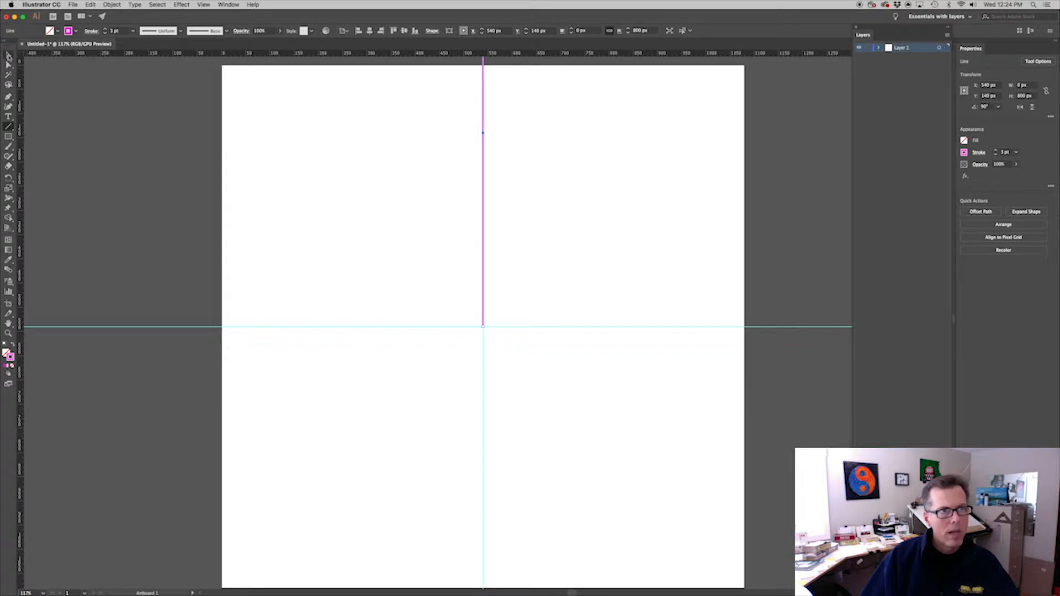
- Rotate a copy of the vertical line by -22.5° around its lower endpoint at the guide intersection, checking the preview first
click(8, 56)
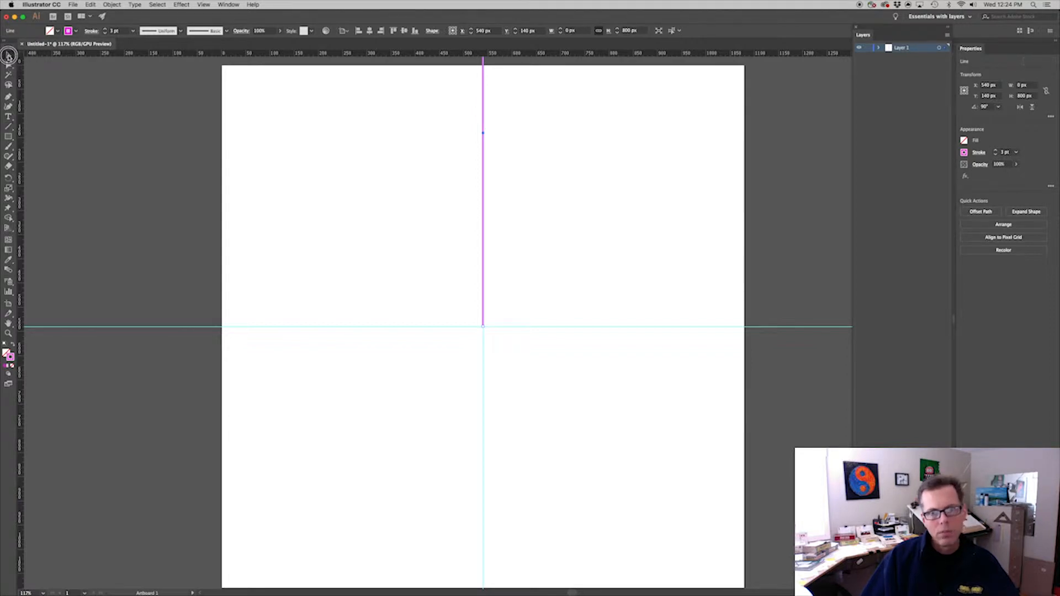
click(553, 339)
scroll(546, 336, up, 2)
click(453, 316)
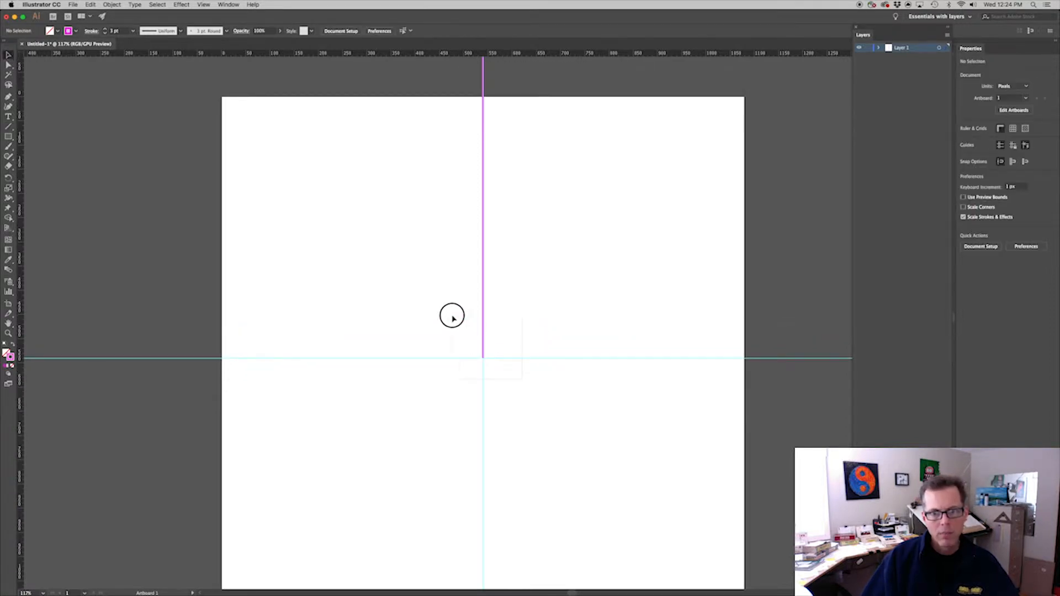
drag(522, 380, 453, 316)
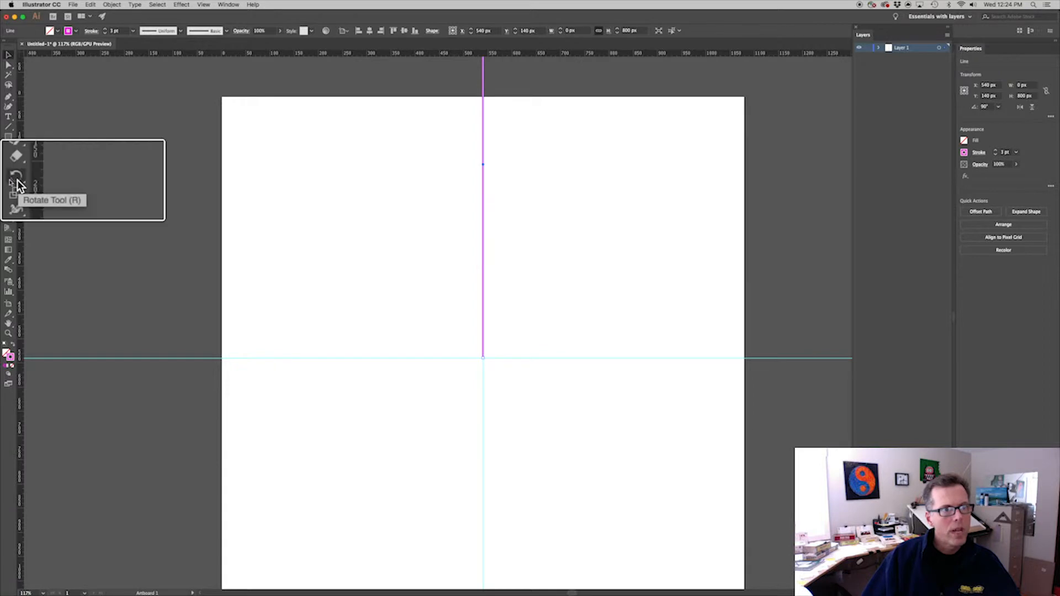
click(8, 177)
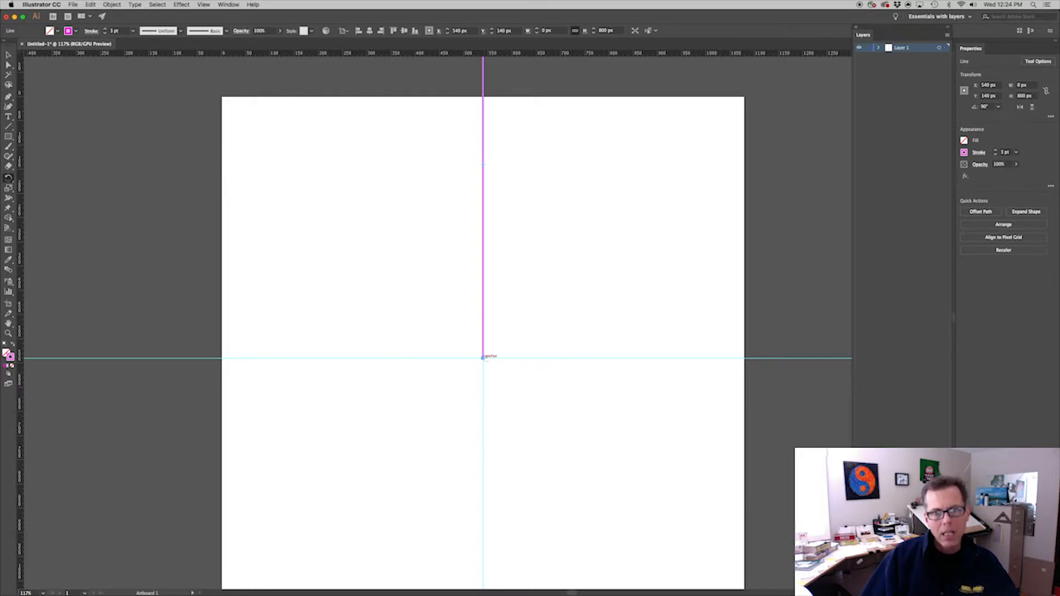
alt+click(483, 358)
drag(687, 293, 552, 210)
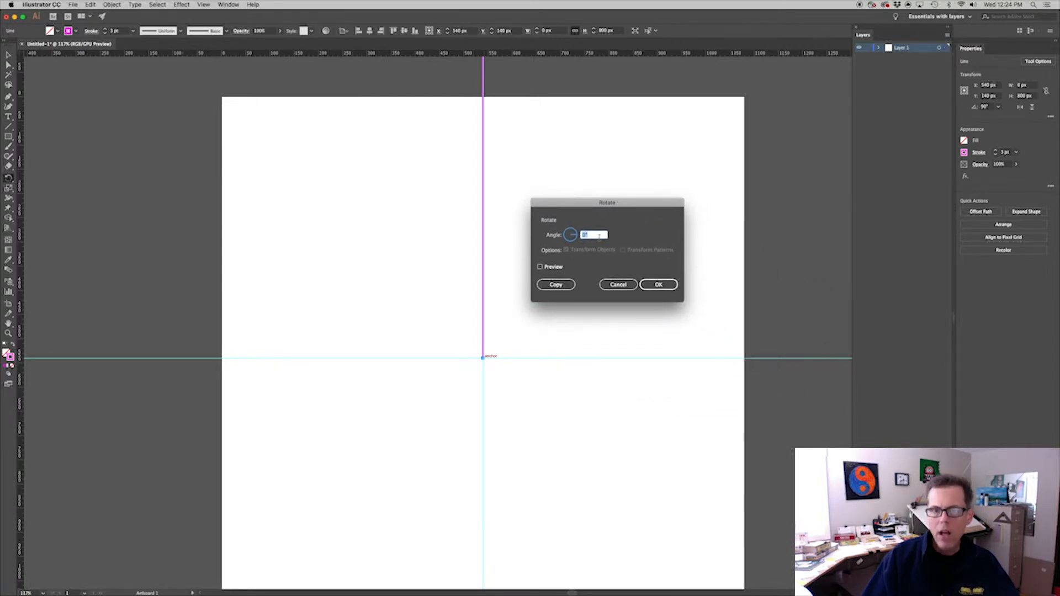
text(4)
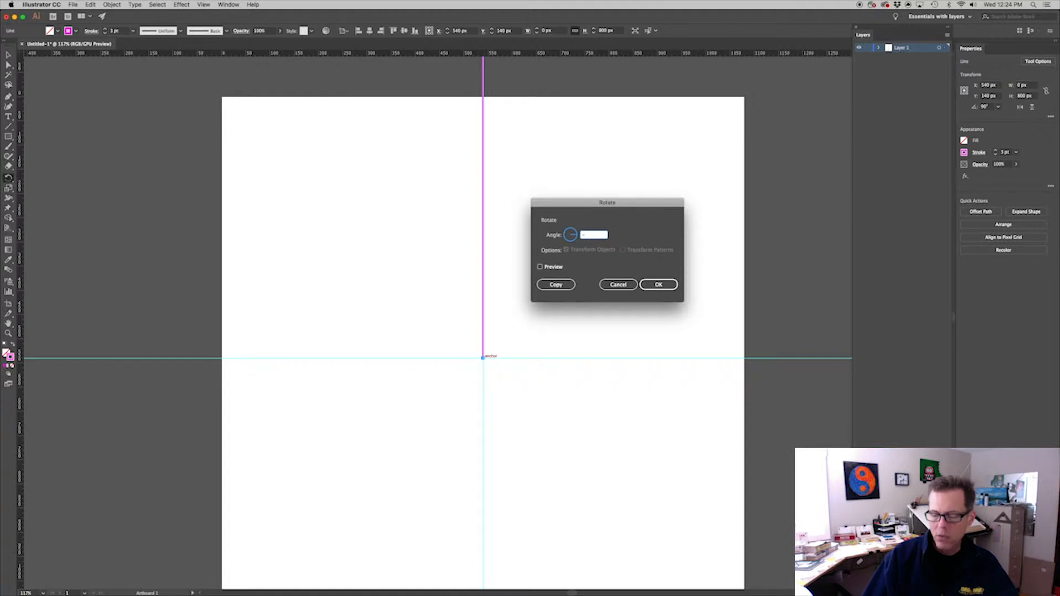
text(22.5)
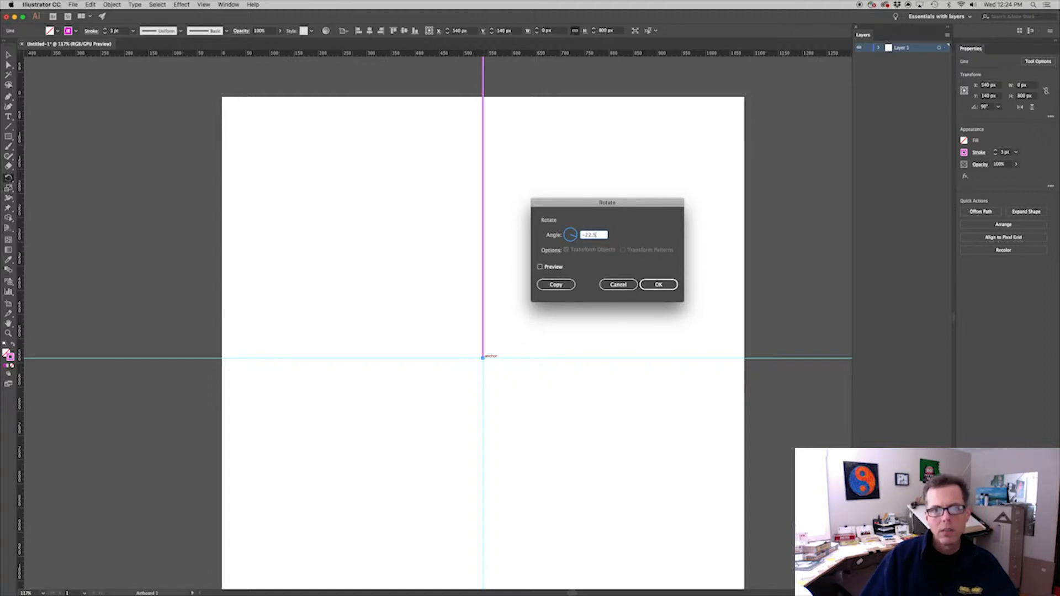
click(540, 268)
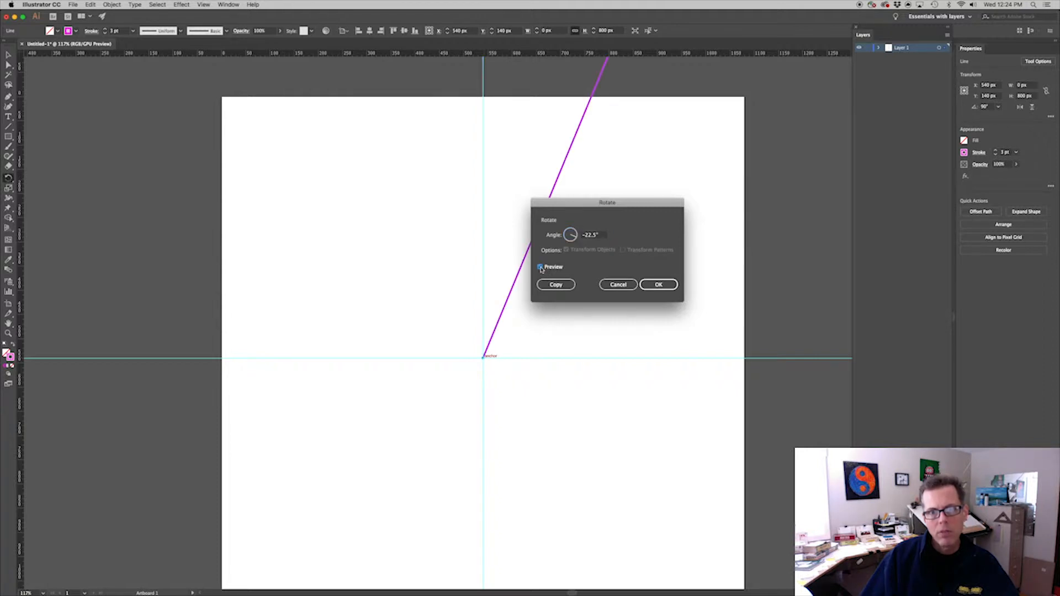
click(540, 267)
click(541, 267)
click(540, 267)
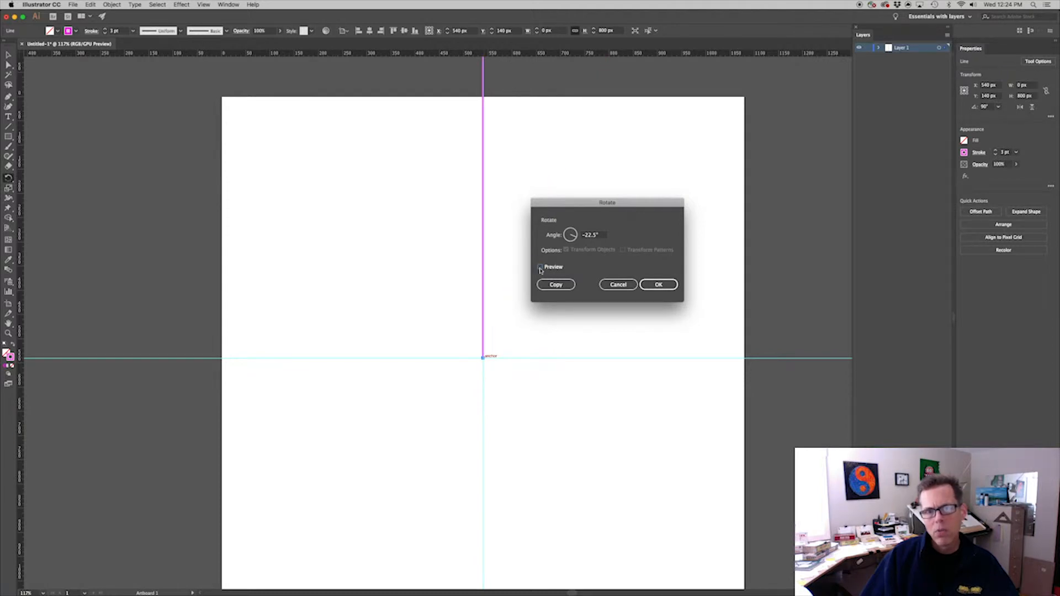
click(559, 285)
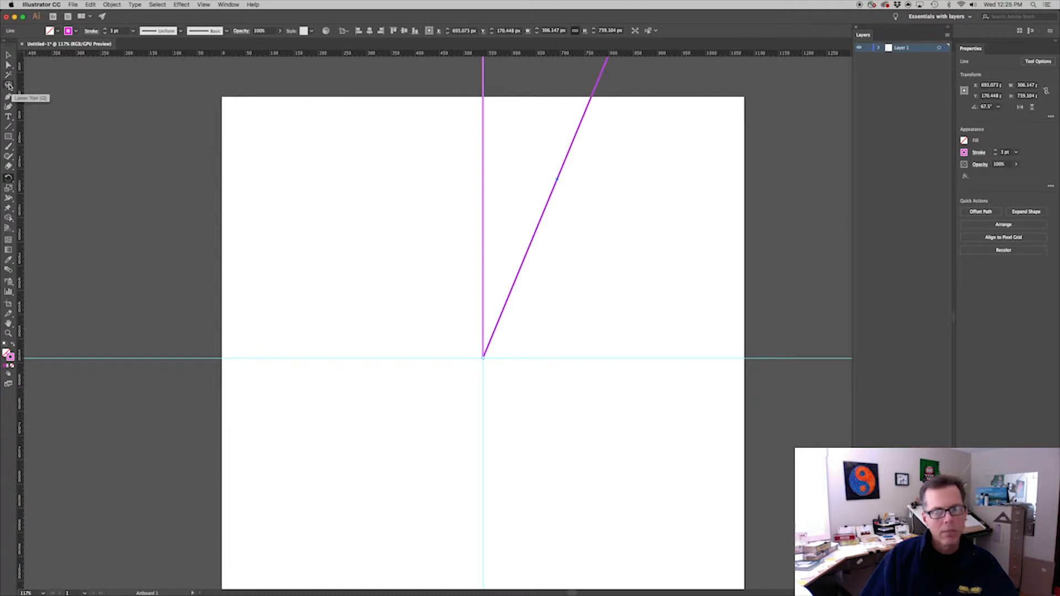
- Lasso the lower endpoints of both lines at the guide intersection and join them into one path
click(9, 85)
mouse_move(504, 349)
mouse_down()
mouse_move(465, 352)
mouse_move(496, 377)
mouse_move(506, 348)
mouse_up()
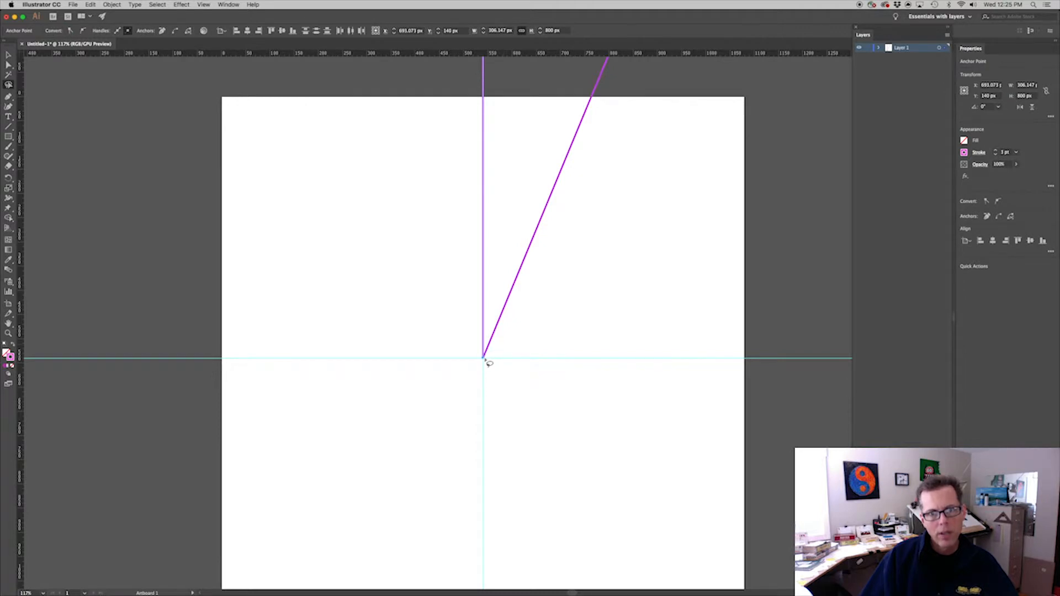
click(112, 5)
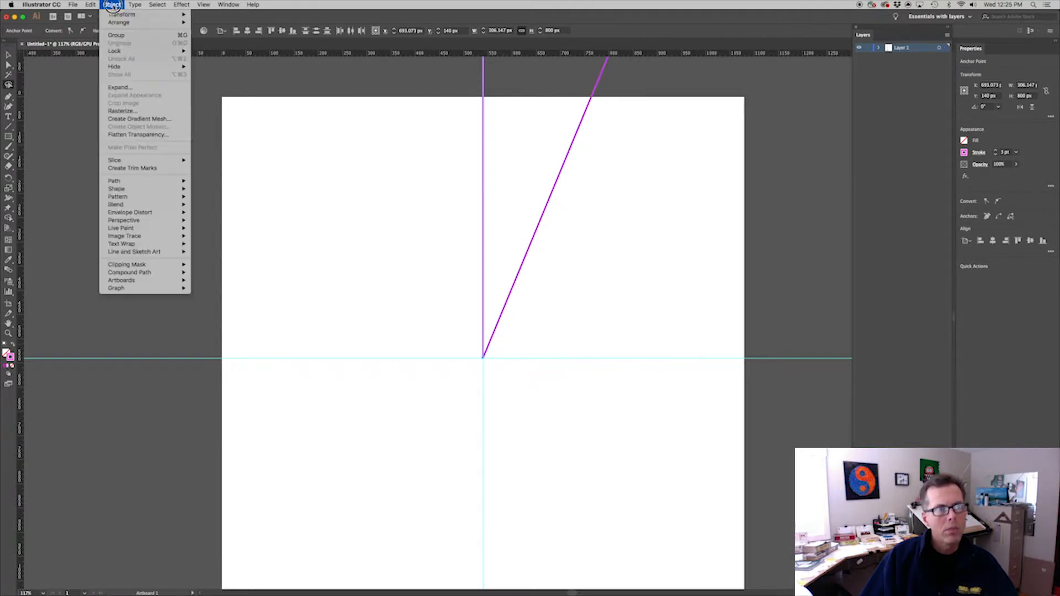
click(207, 183)
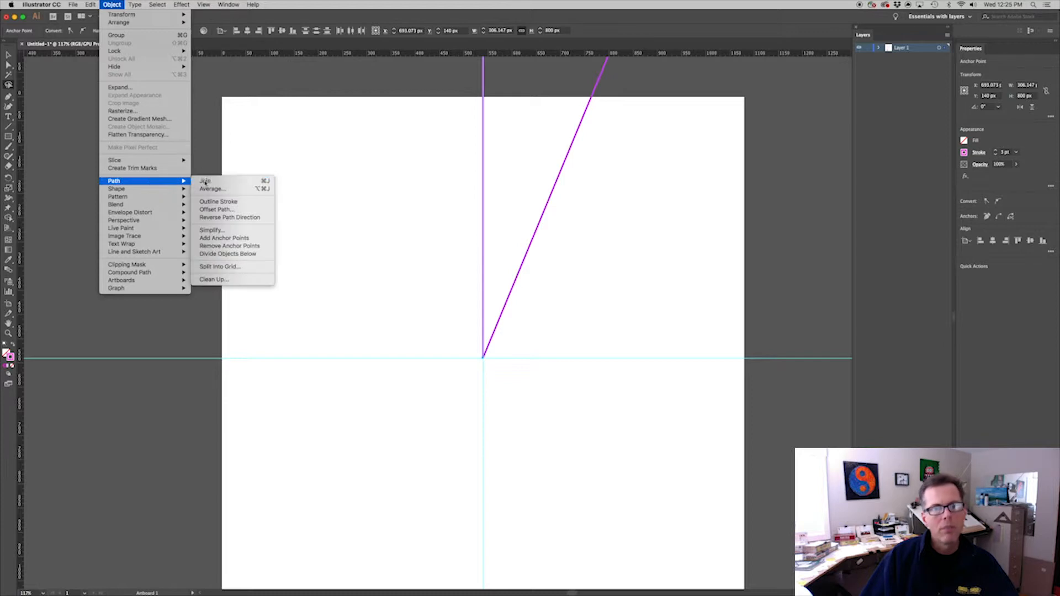
click(9, 55)
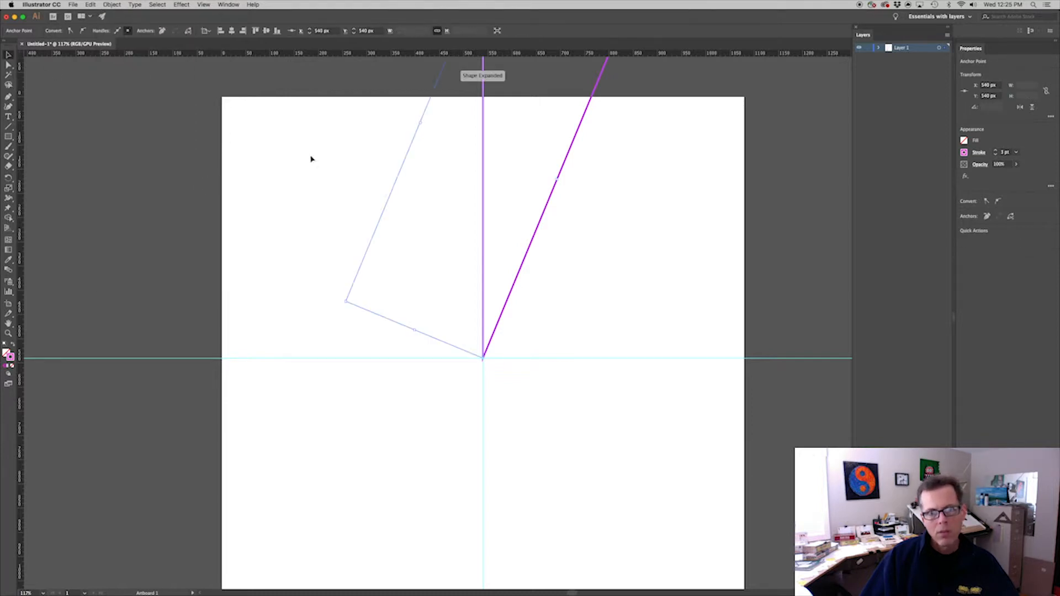
click(607, 270)
- Select the joined path, expand Layer 1 to list its objects, and deselect the path
scroll(607, 271, up, 5)
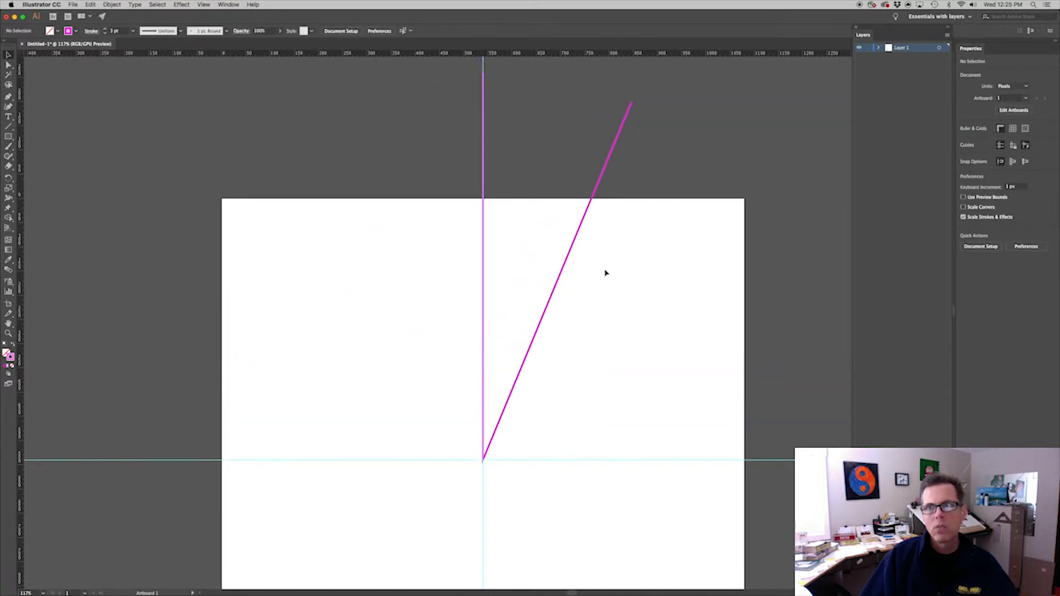
click(550, 281)
click(881, 50)
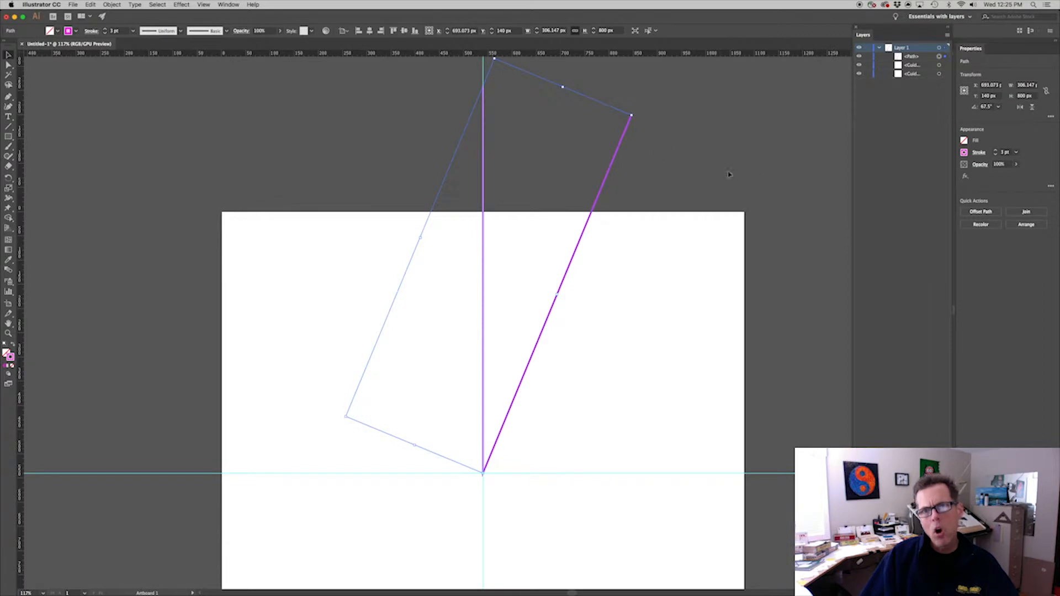
click(653, 150)
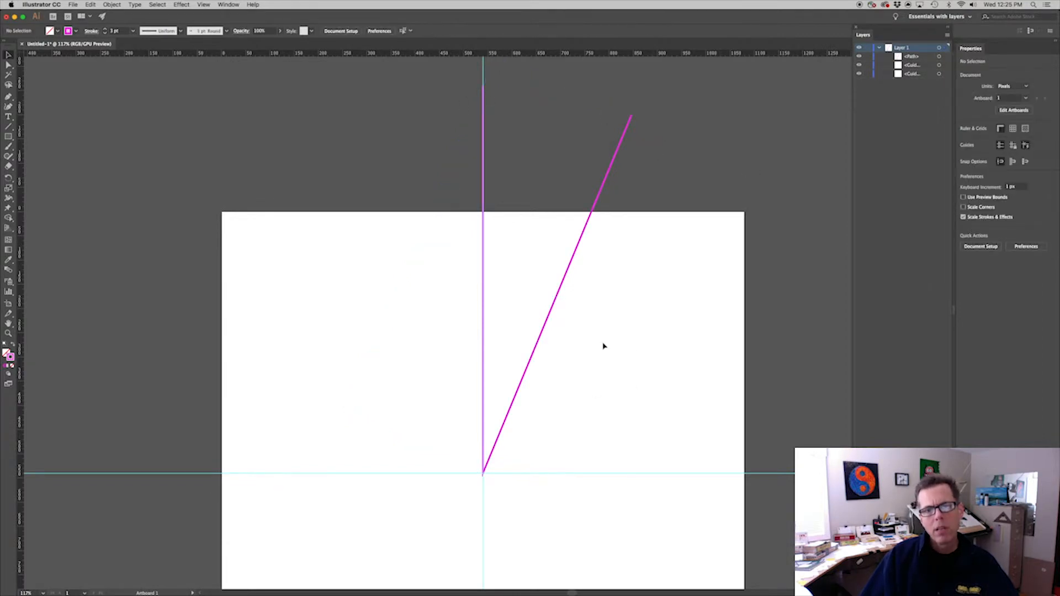
- Join the open upper ends of the V-shaped path to close it into a triangular wedge
drag(618, 331, 513, 272)
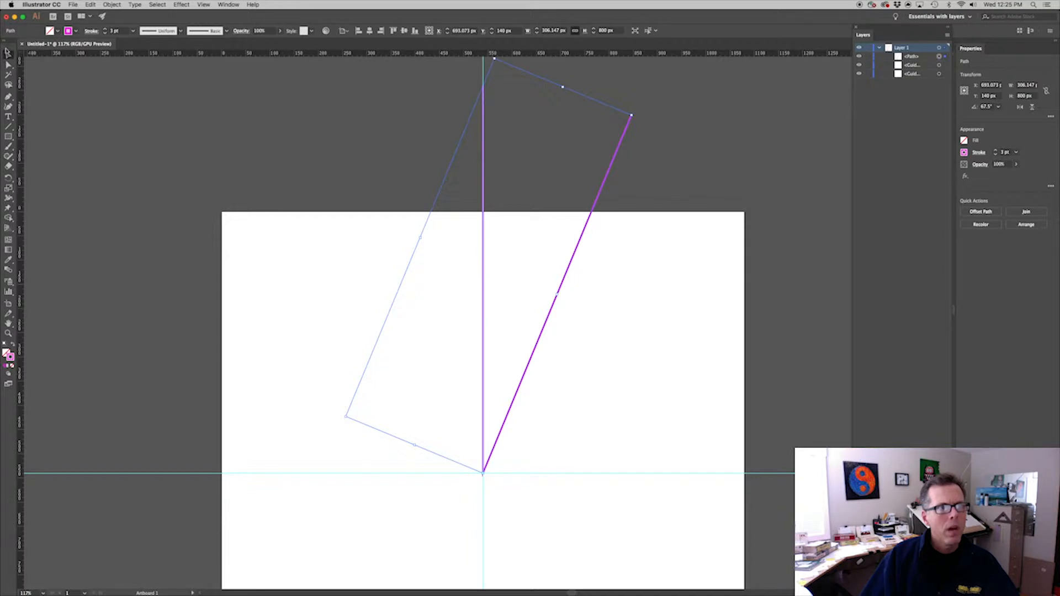
click(112, 5)
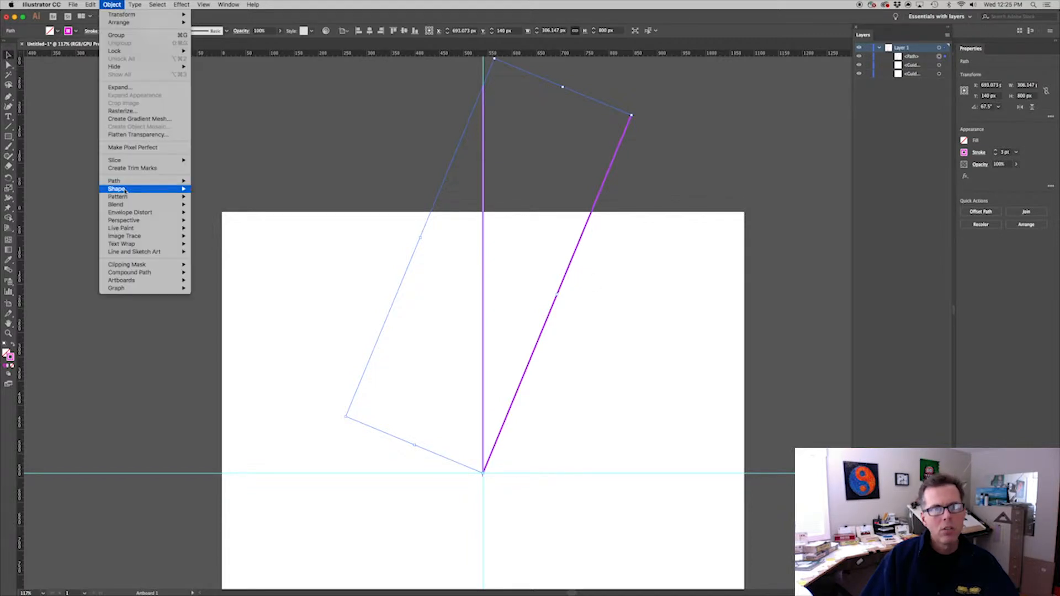
mouse_move(138, 181)
click(206, 181)
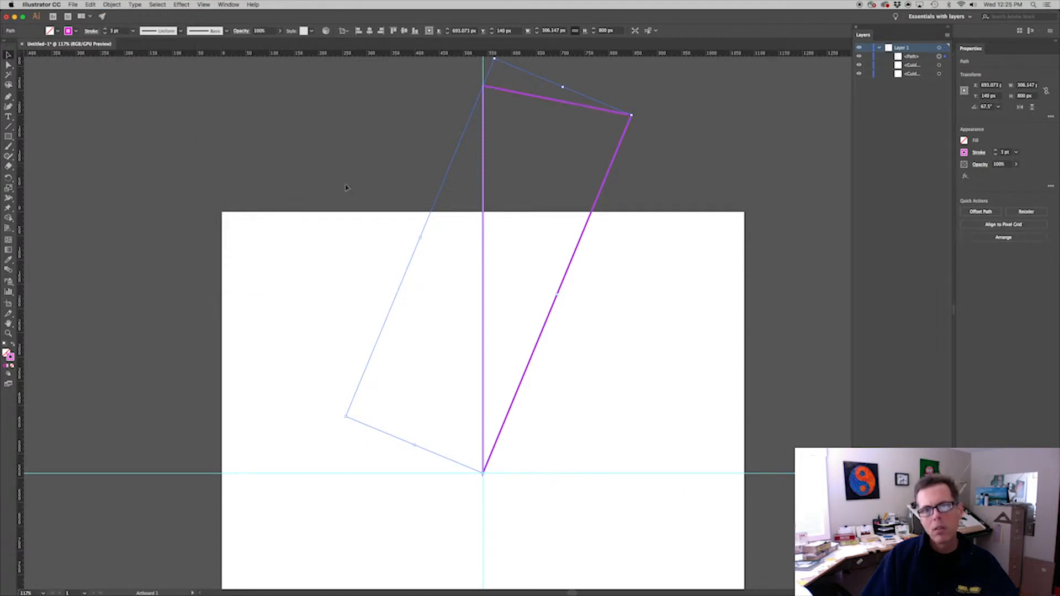
click(651, 204)
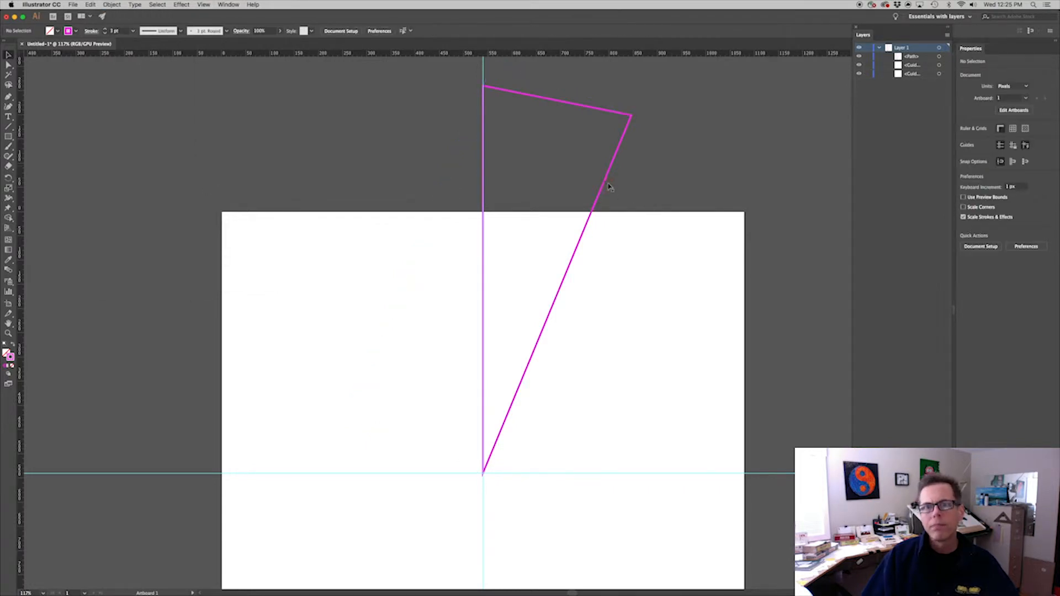
- Select the closed wedge and reset its bounding box
click(607, 185)
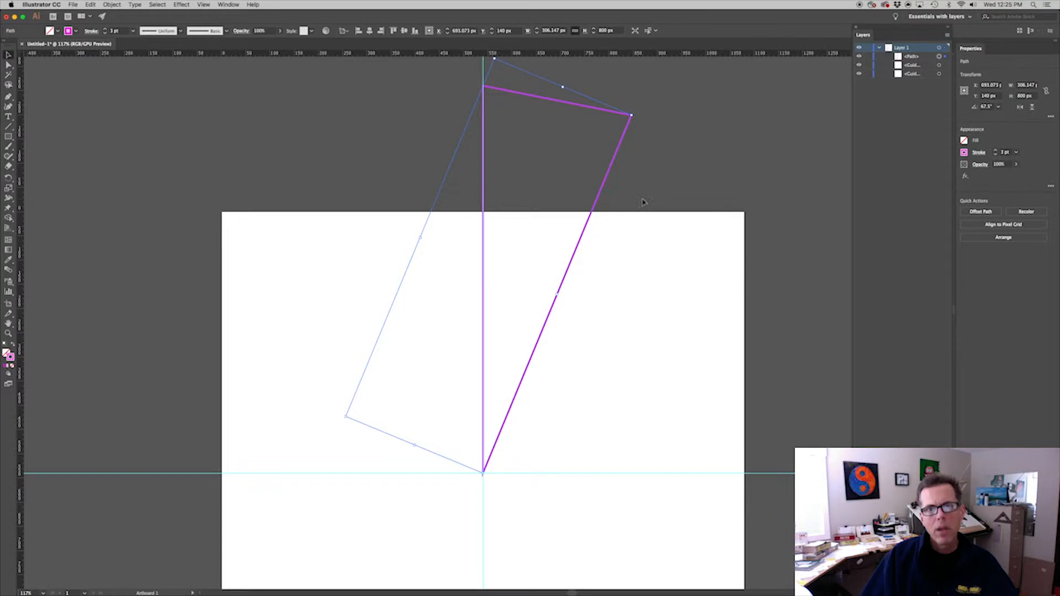
click(636, 280)
drag(632, 276, 410, 228)
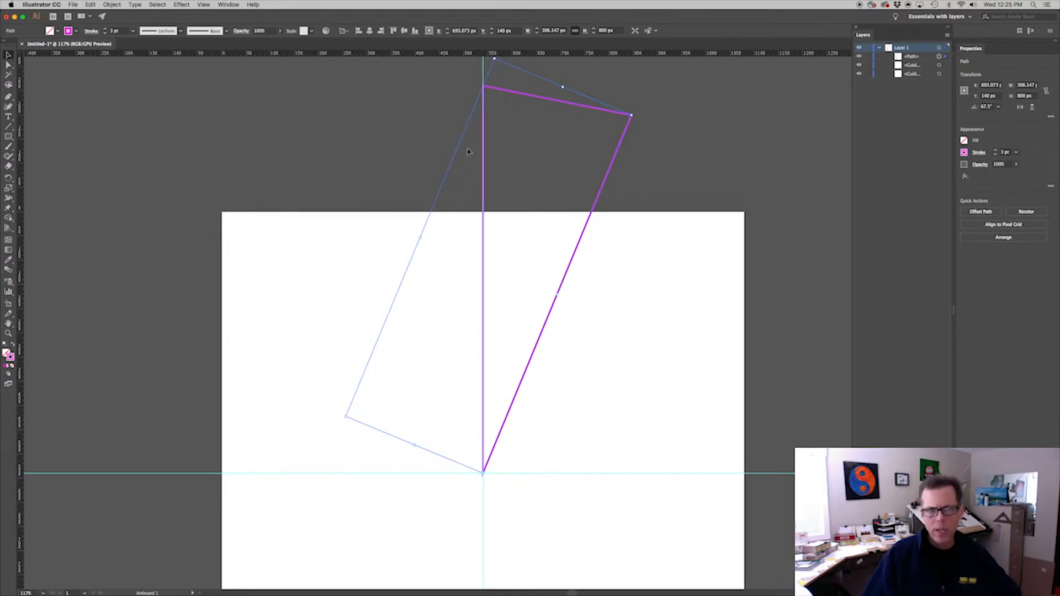
click(113, 5)
mouse_move(120, 16)
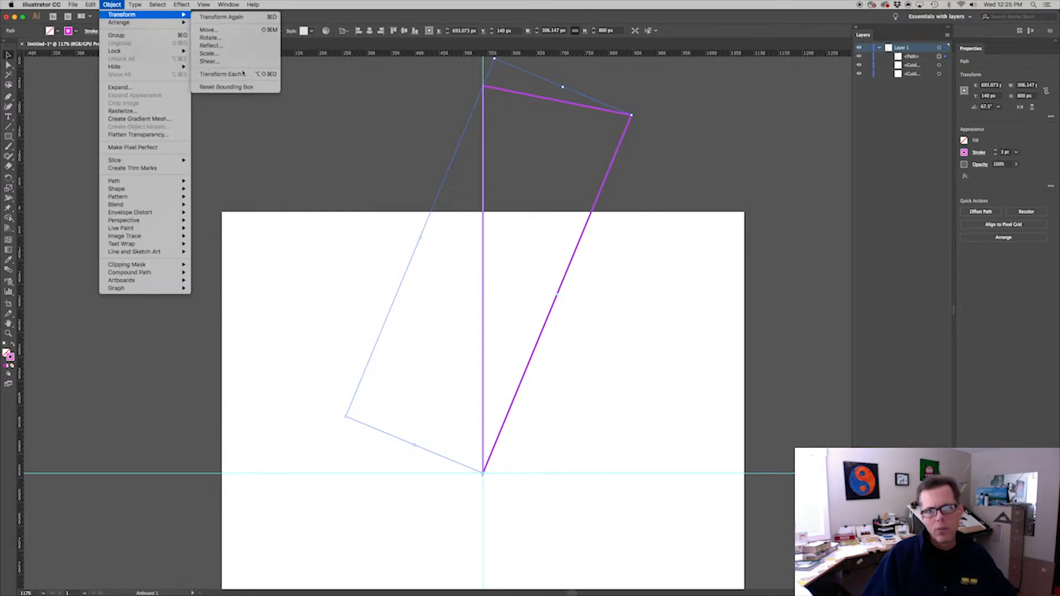
click(226, 87)
click(672, 339)
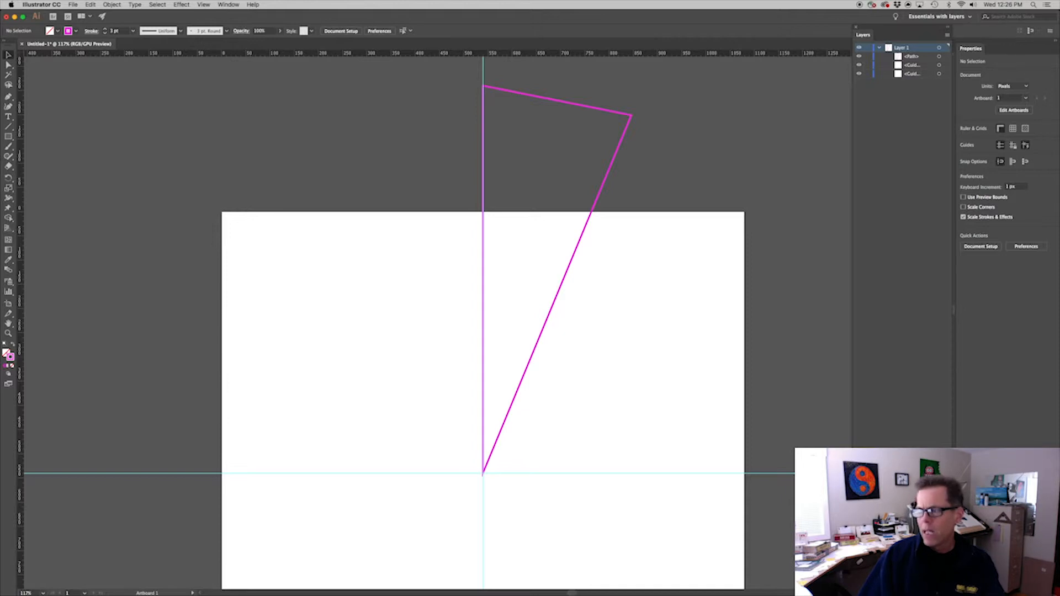
- Place the image Chicago Water Tower Place.JPG from the stills folder, starting at the artboard's upper edge
click(684, 364)
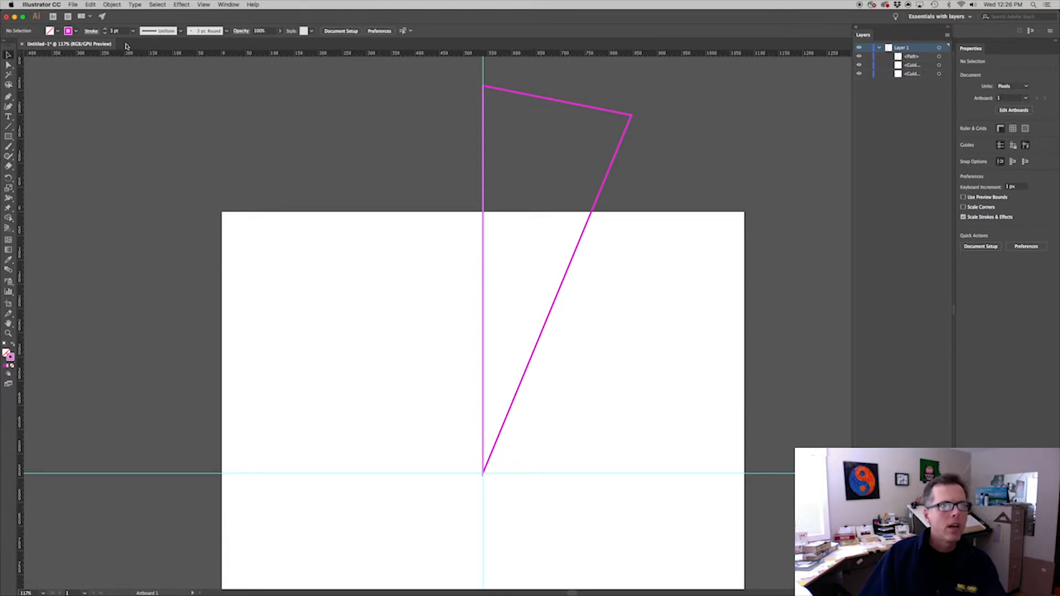
click(73, 4)
mouse_move(90, 37)
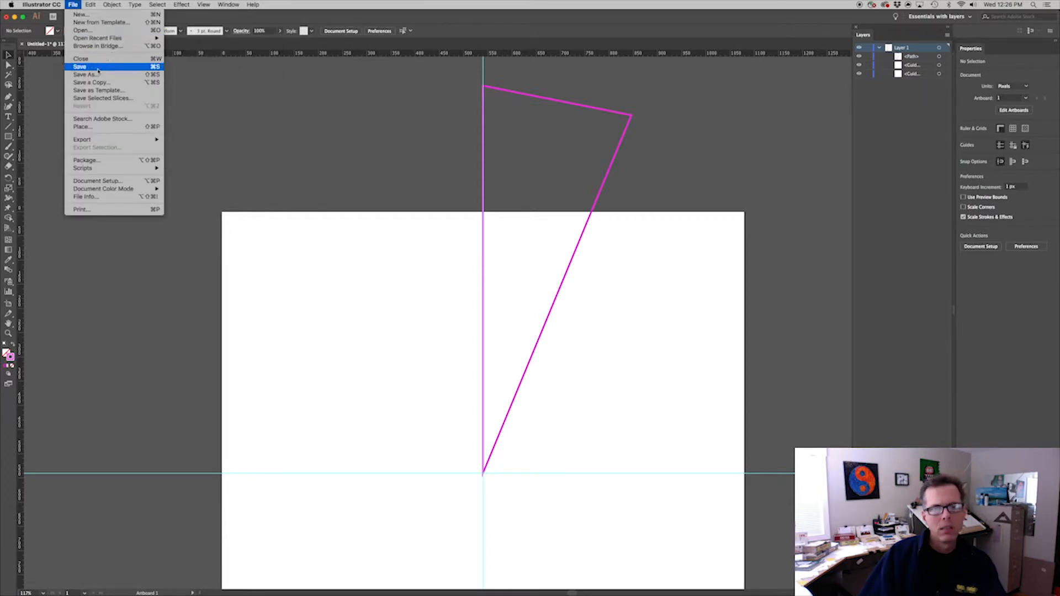
click(112, 128)
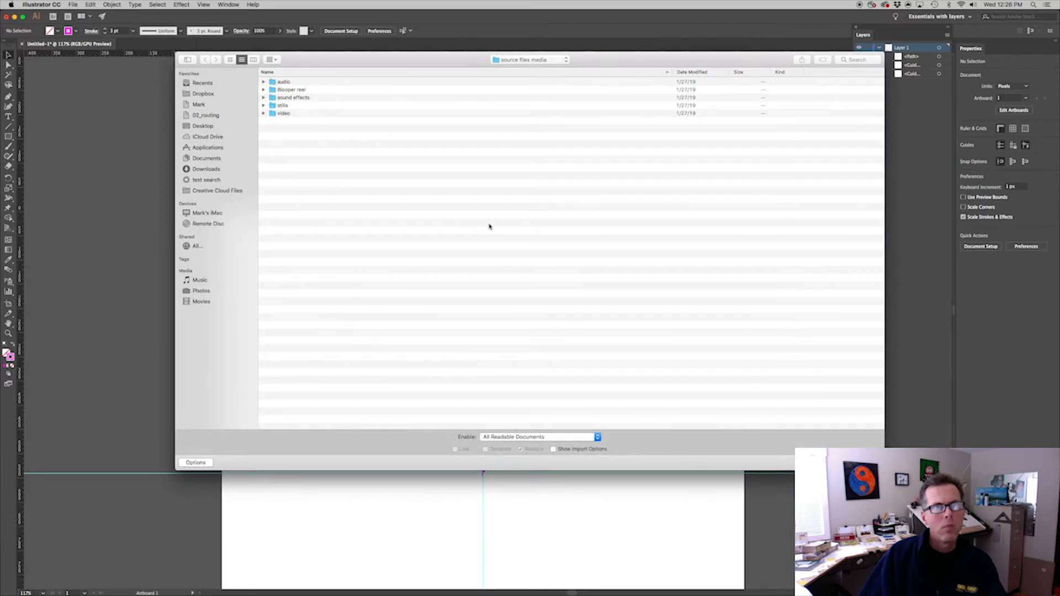
double_click(282, 105)
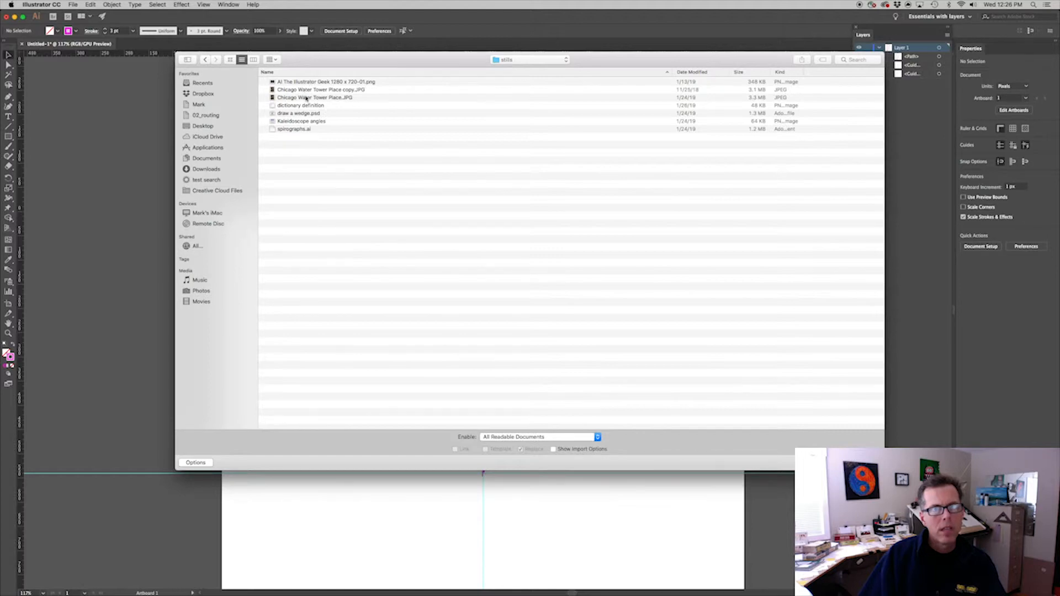
click(307, 98)
double_click(323, 97)
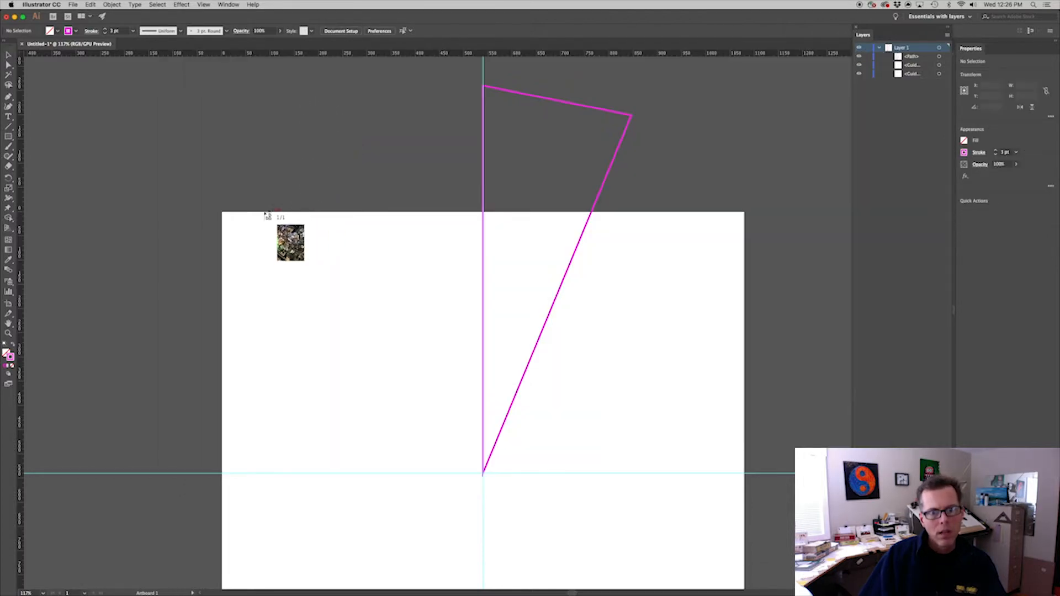
click(262, 212)
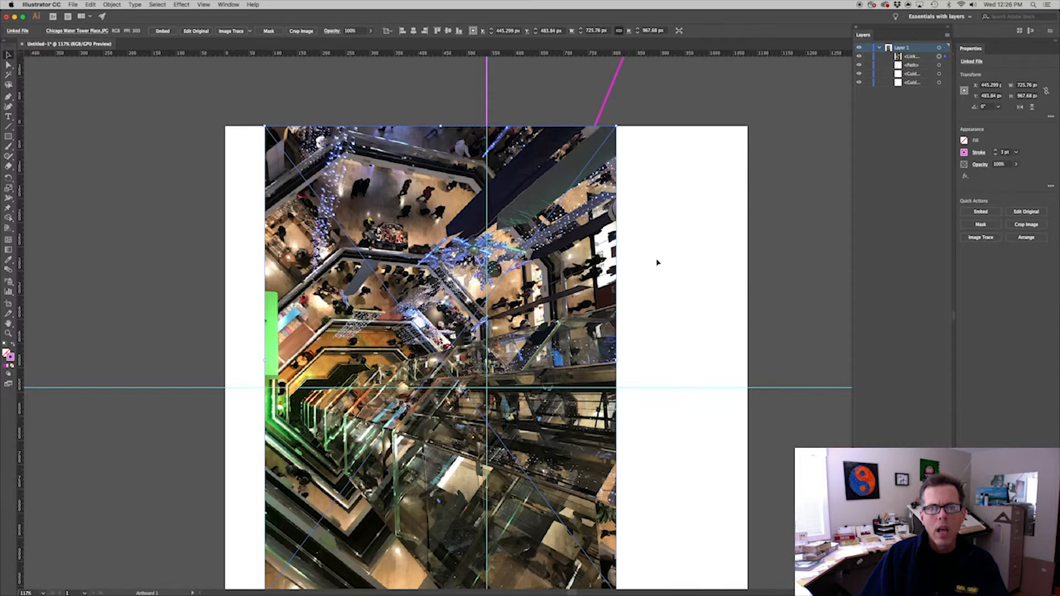
- Rotate the placed photo to 58° and move it below the wedge path in Layer 1's stacking order
click(657, 260)
click(495, 353)
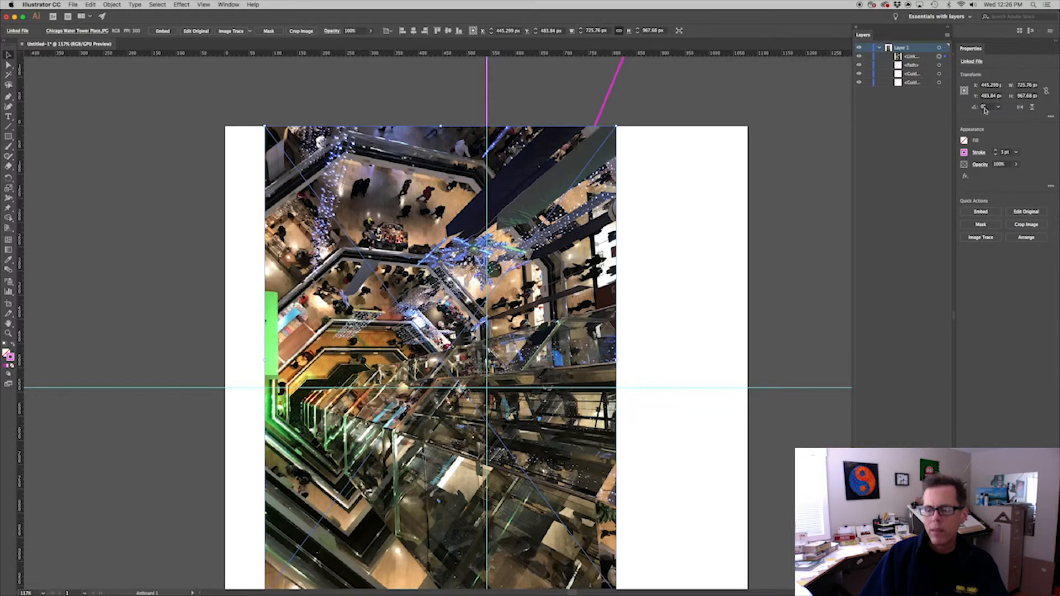
text(9)
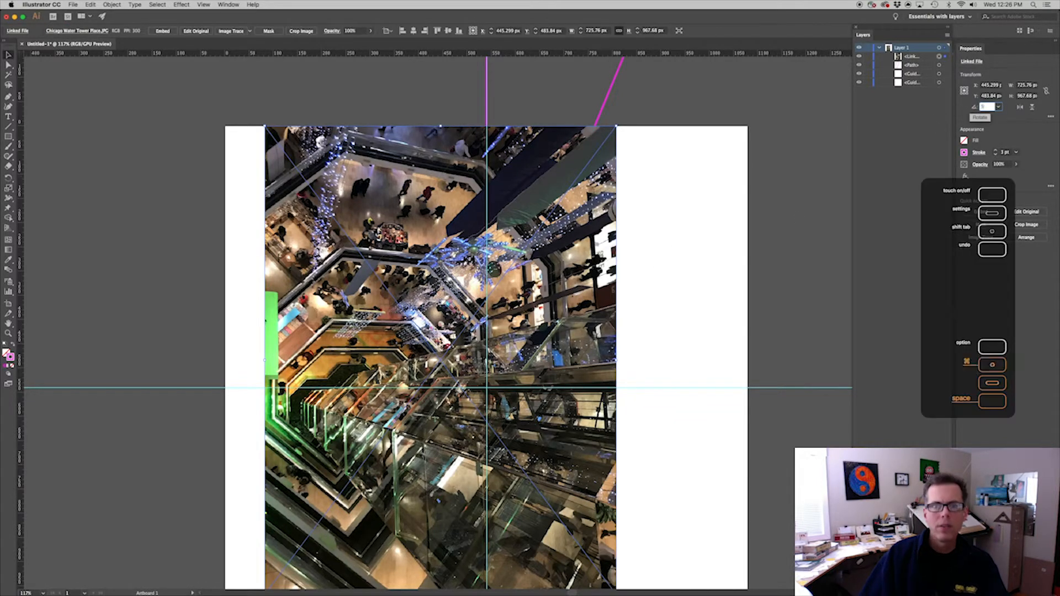
key(Return)
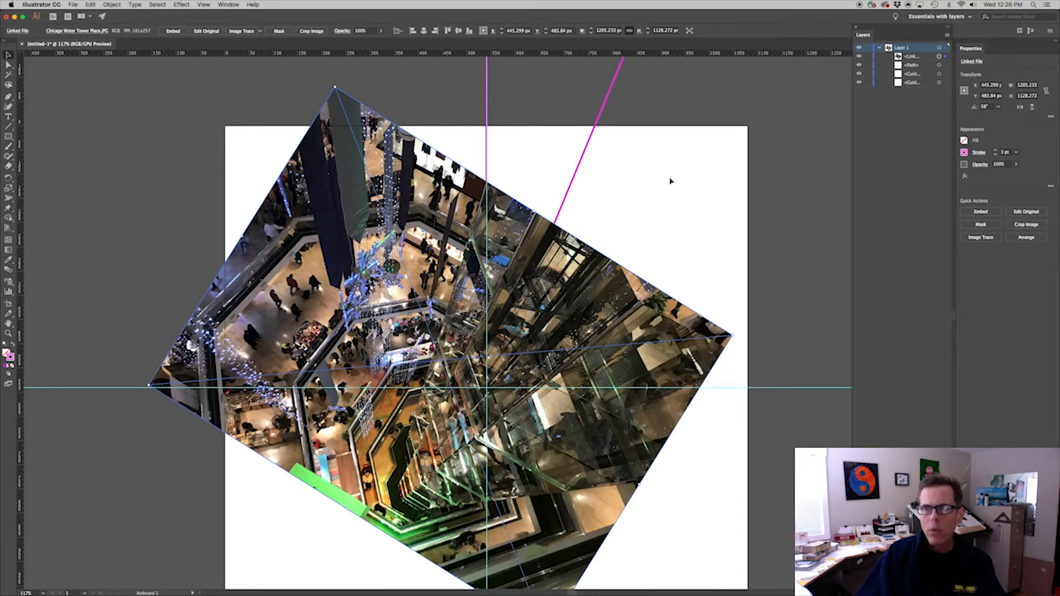
drag(913, 58, 912, 70)
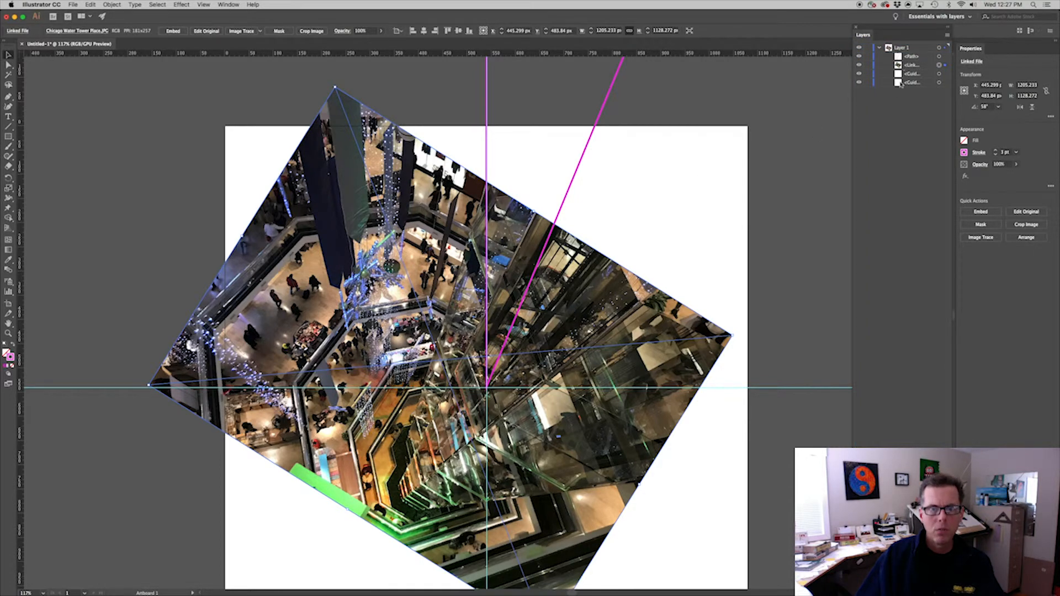
- Move the placed photo so its green-lit inner corner sits at the wedge's lower tip on the guides' intersection
click(715, 277)
drag(408, 485, 519, 367)
drag(554, 408, 549, 408)
scroll(528, 454, up, 5)
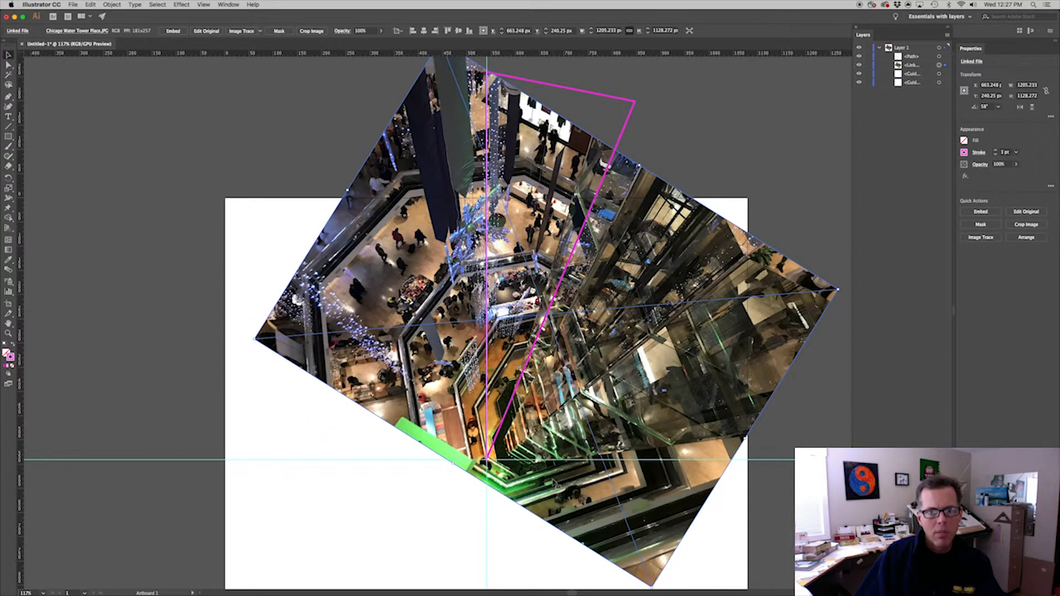
drag(548, 481, 545, 475)
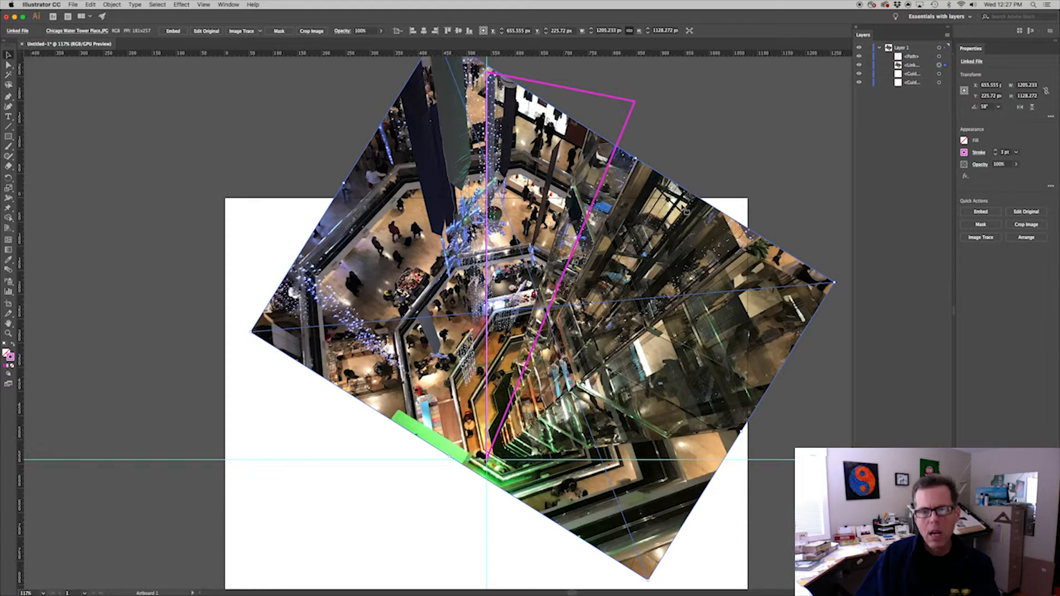
- Enlarge the photo proportionally to about 1364 x 1277 px and reposition it so it covers the whole wedge
key(super+1)
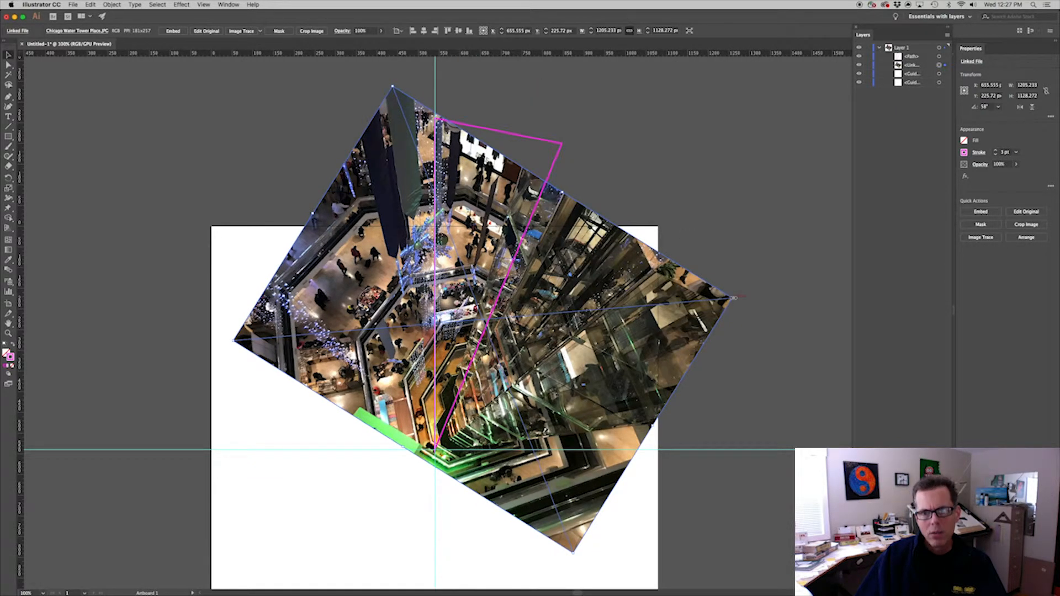
click(733, 299)
drag(733, 299, 767, 297)
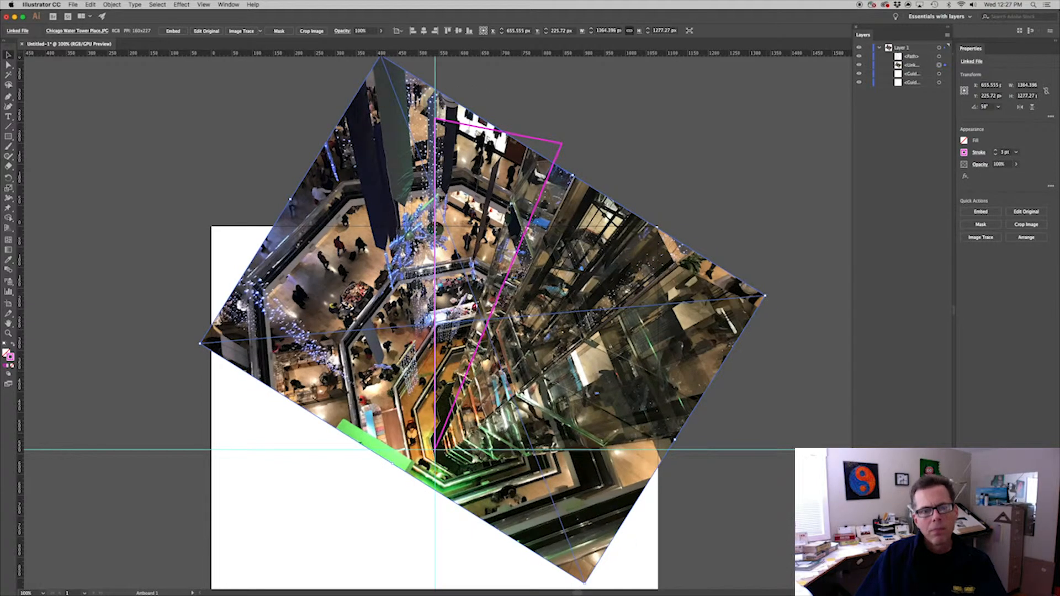
drag(492, 411, 502, 393)
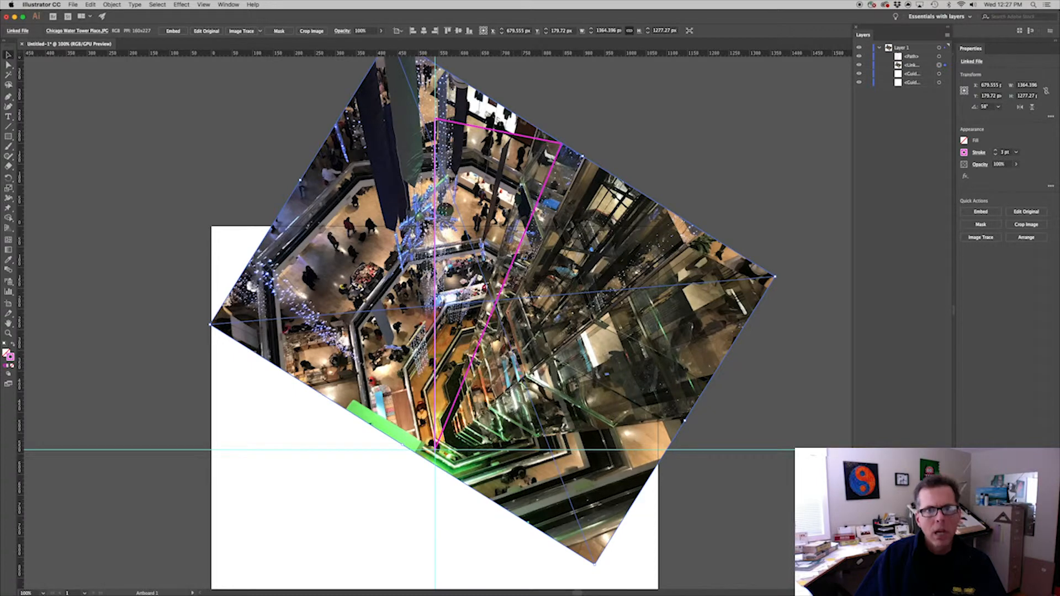
- Make a clipping mask from the wedge path and the photo, and expand the resulting clip group in Layer 1
click(580, 127)
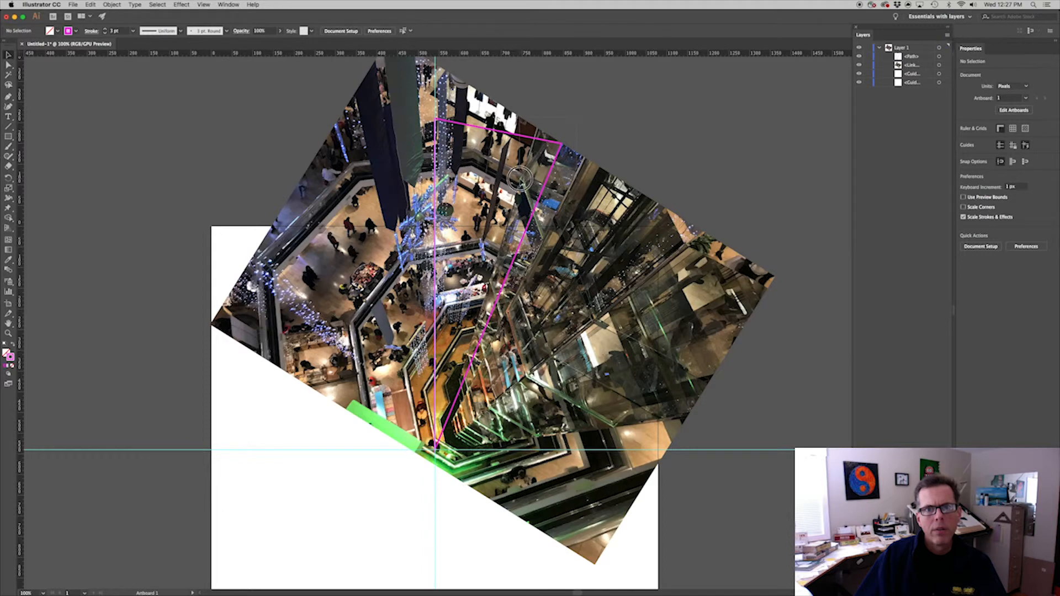
key(super+a)
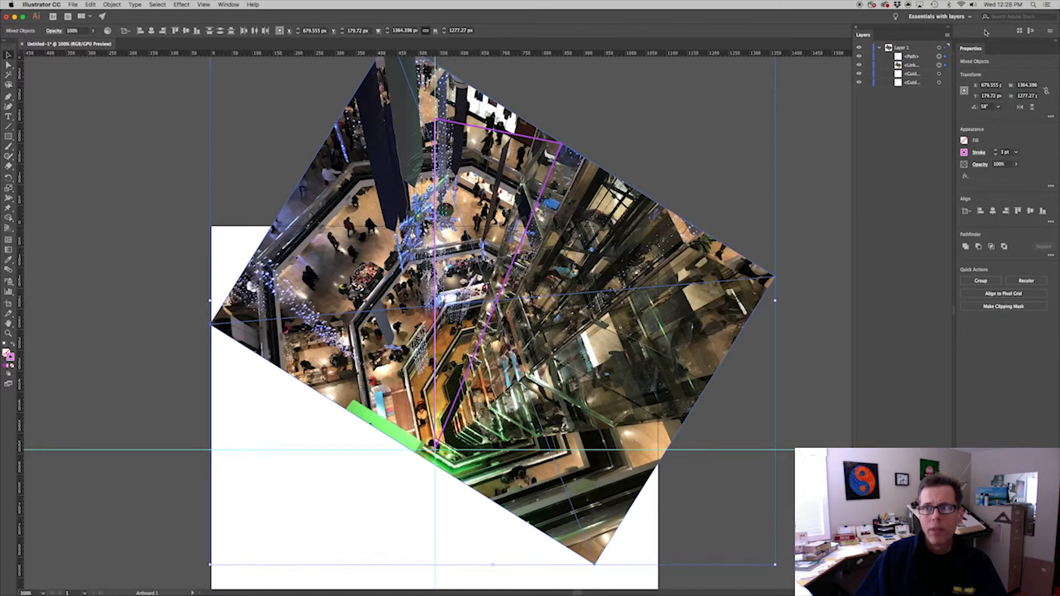
click(112, 4)
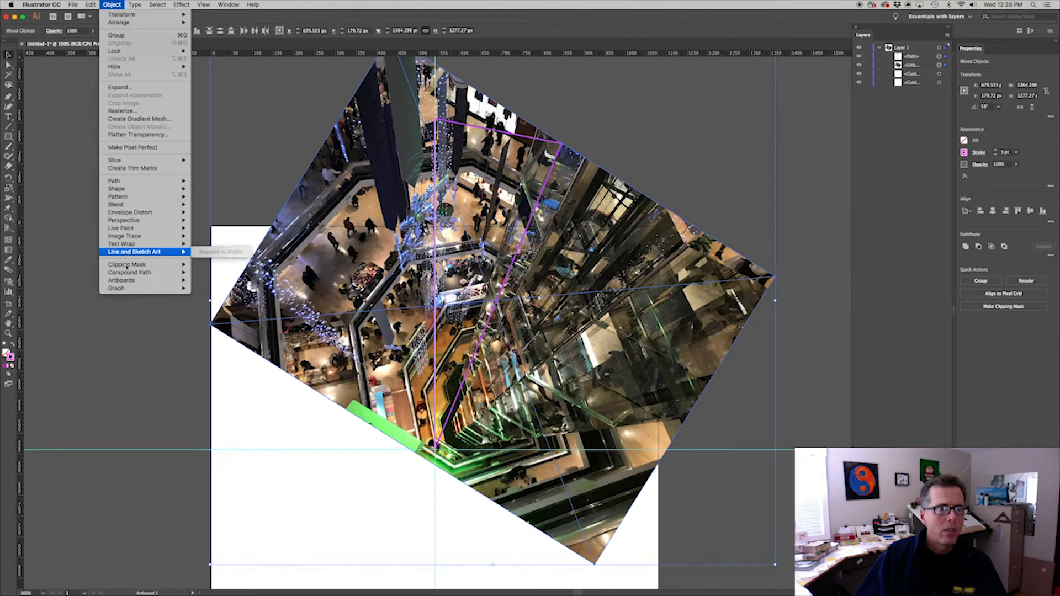
mouse_move(155, 267)
click(216, 269)
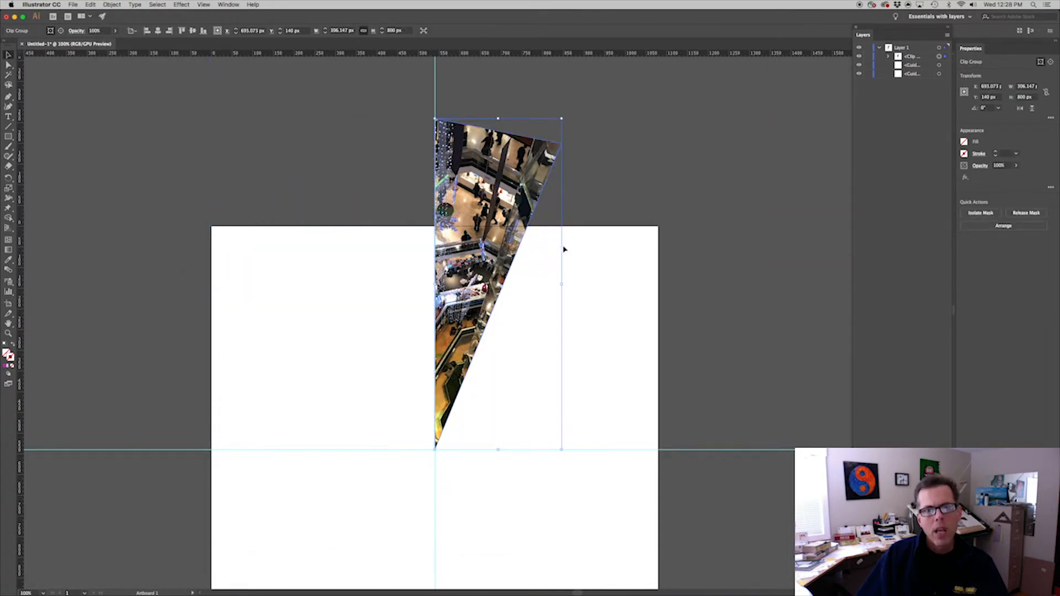
click(890, 57)
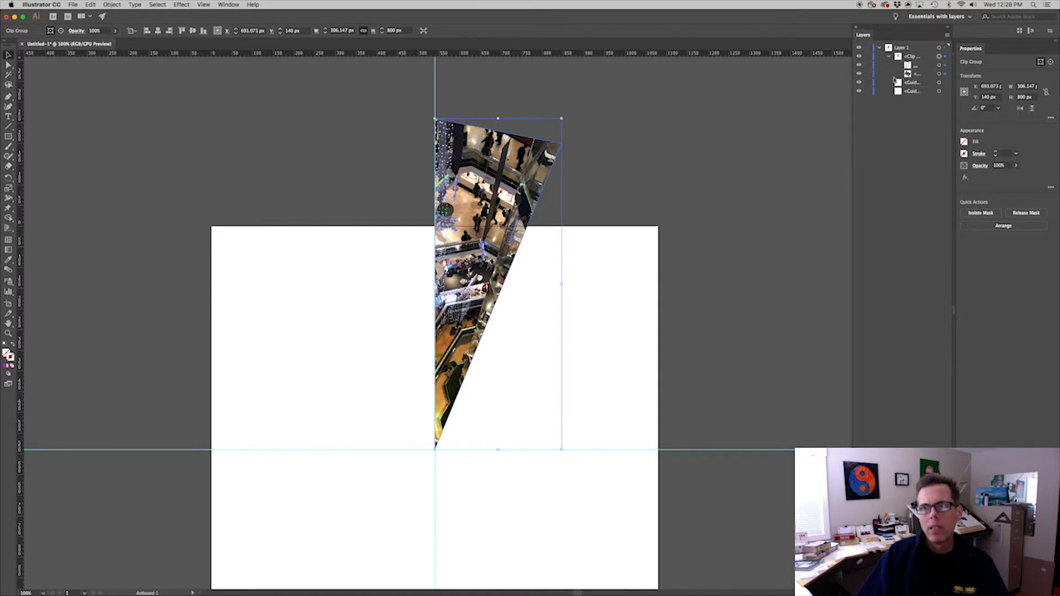
click(390, 558)
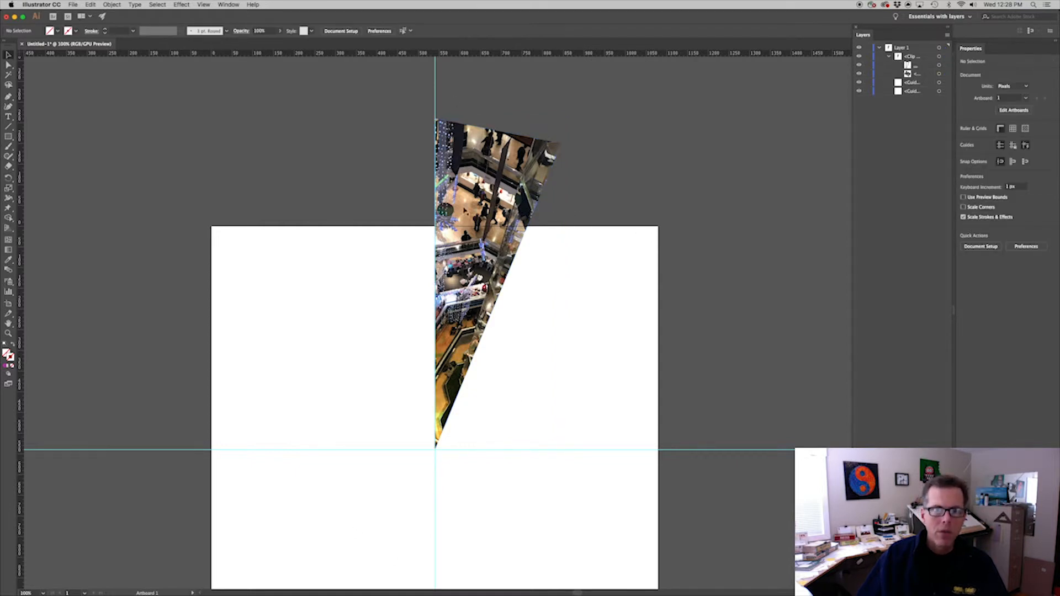
- Reflect a copy of the clipped wedge across the vertical axis along the center guide
drag(552, 386, 612, 356)
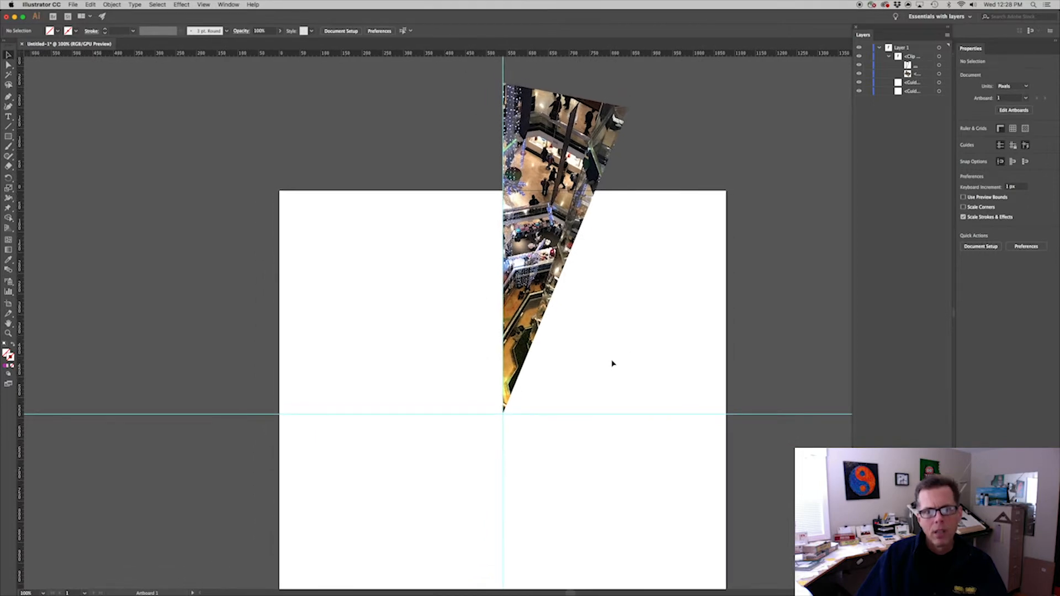
drag(617, 330, 552, 253)
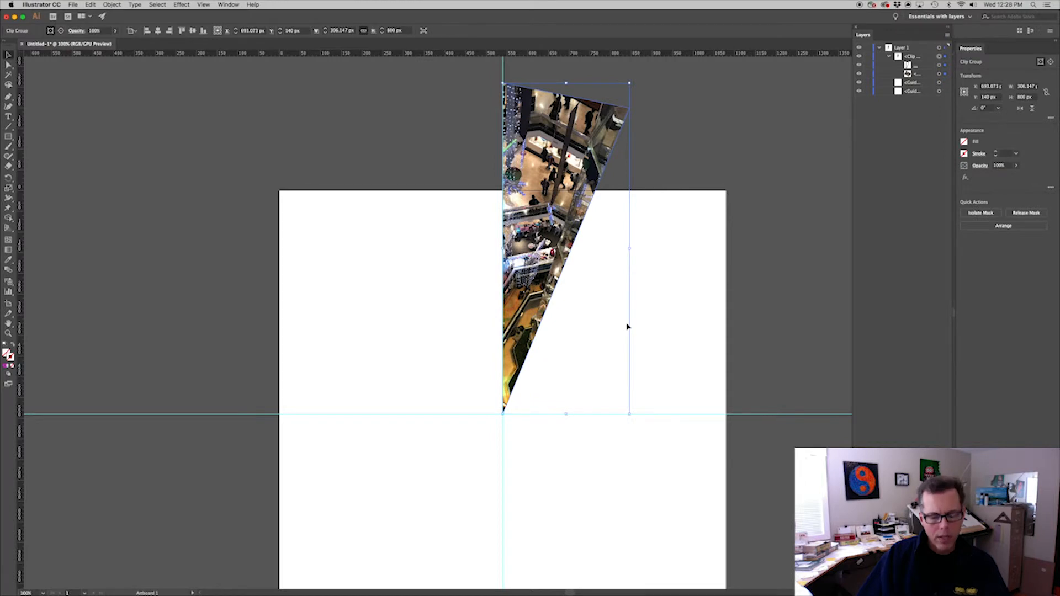
click(9, 178)
click(33, 188)
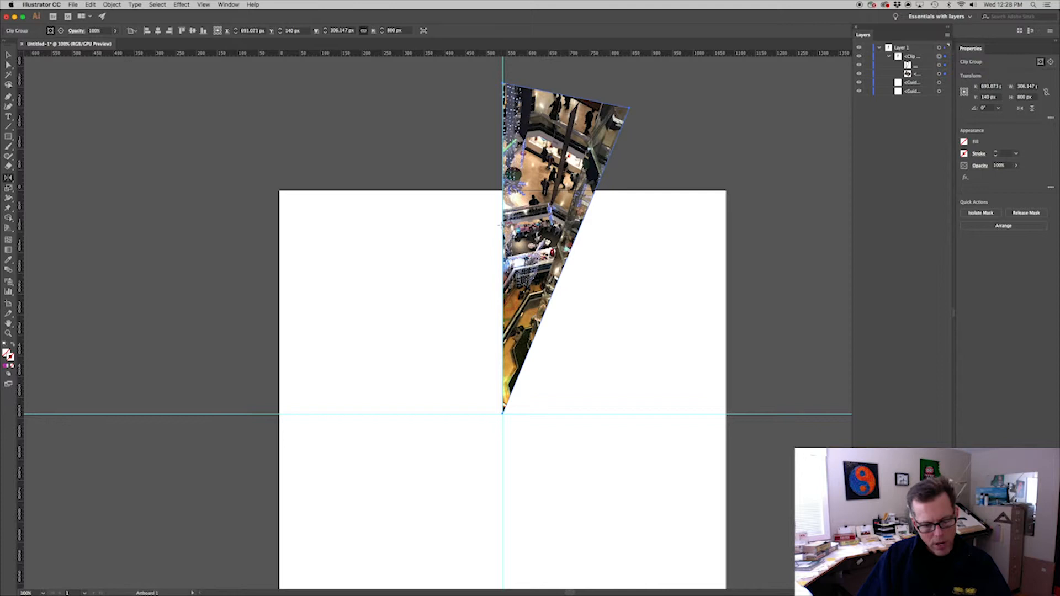
alt+click(502, 223)
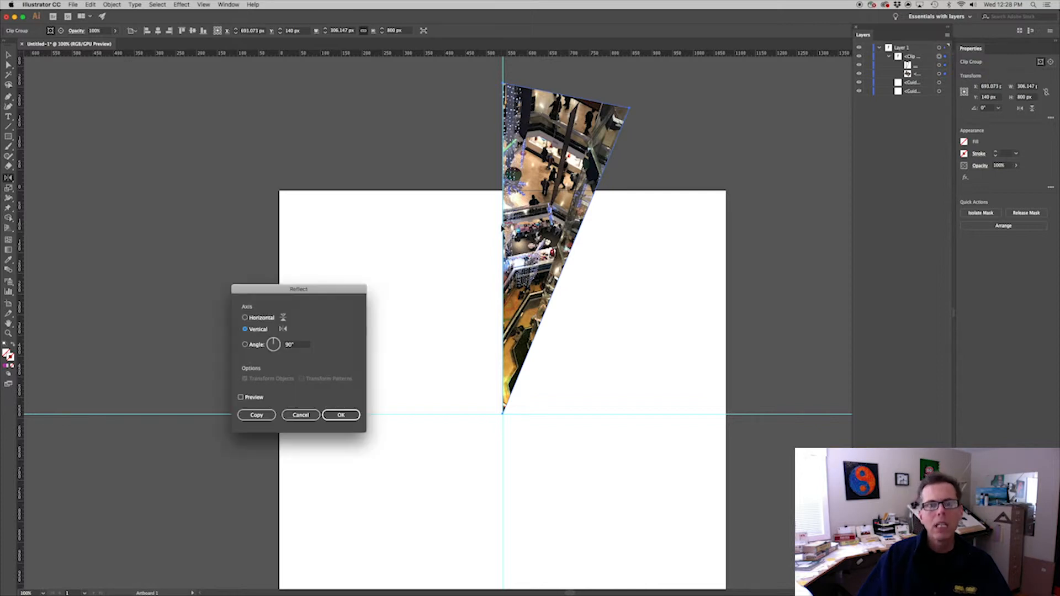
drag(300, 293, 369, 235)
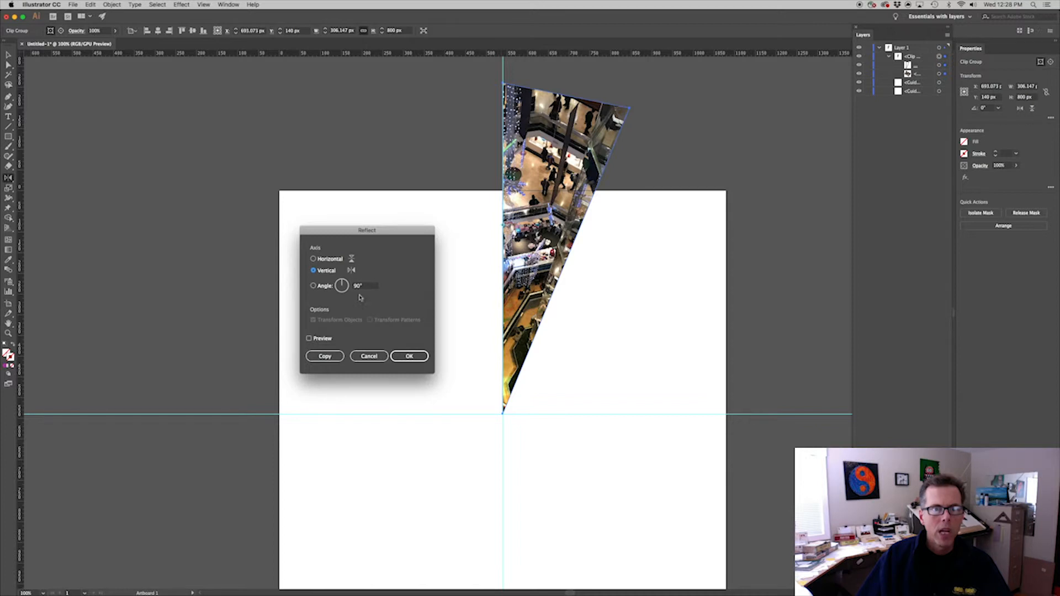
click(309, 339)
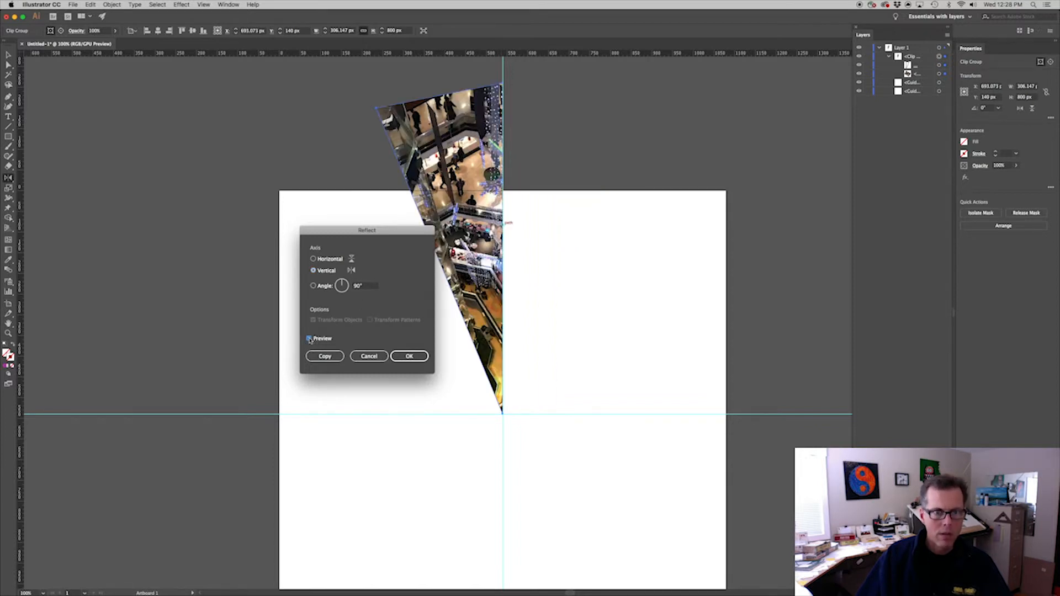
click(310, 338)
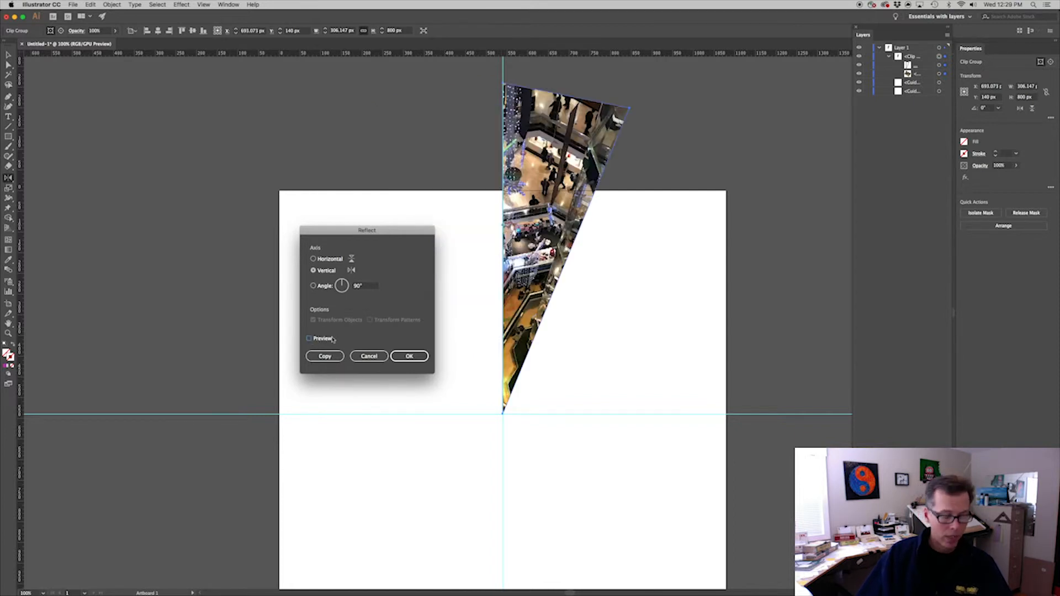
click(340, 358)
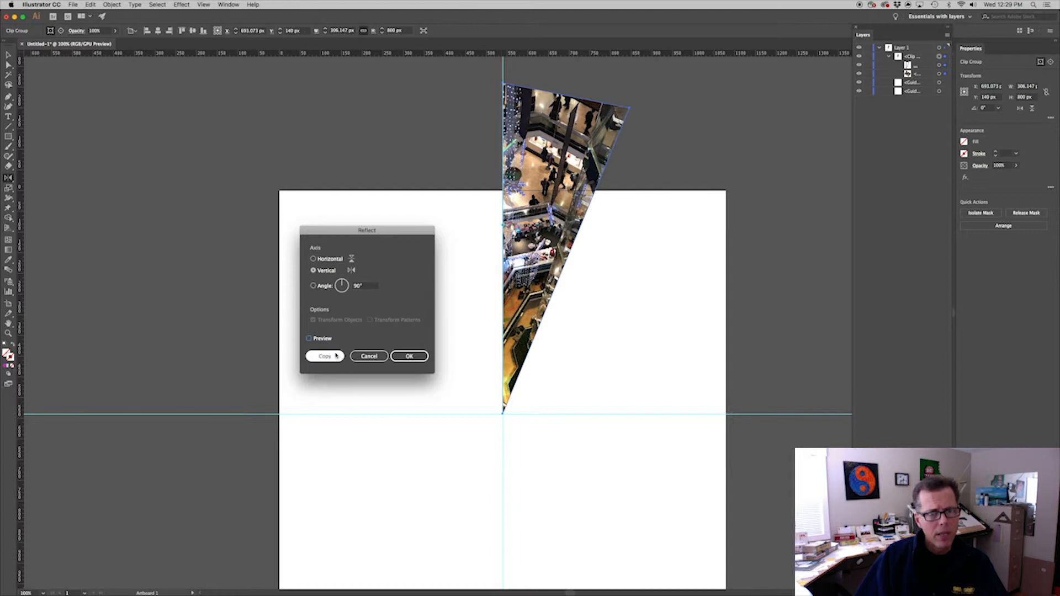
click(310, 356)
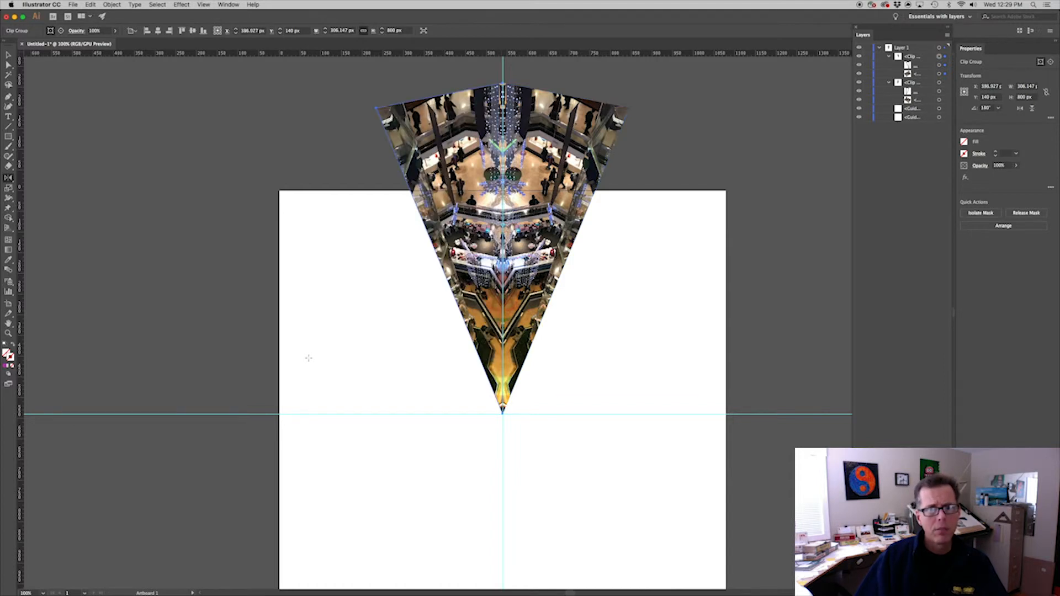
- Deselect the mirrored wedges and hide the guides
click(8, 56)
click(610, 372)
click(590, 446)
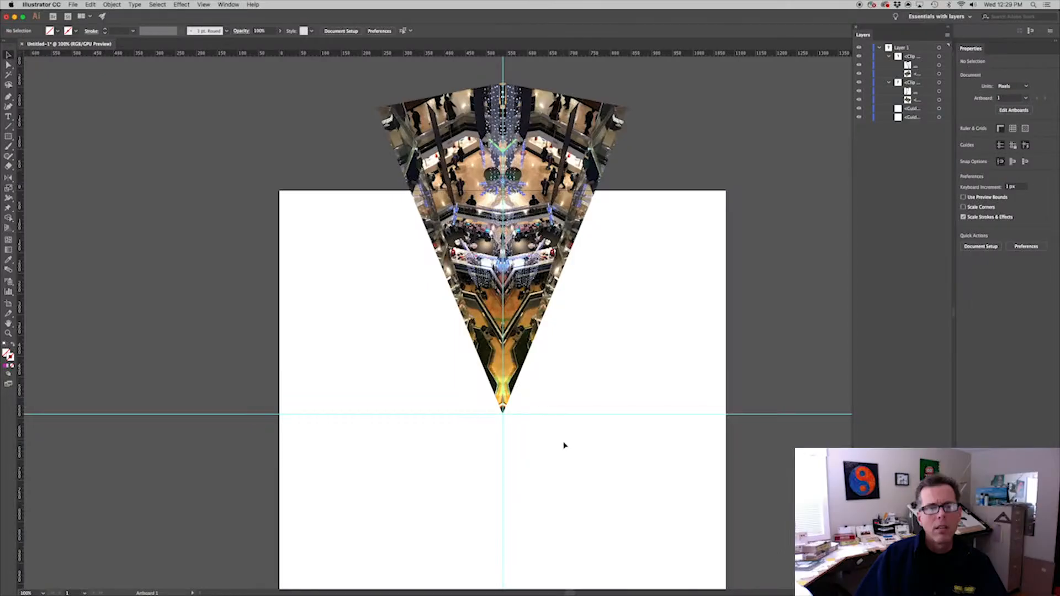
click(203, 5)
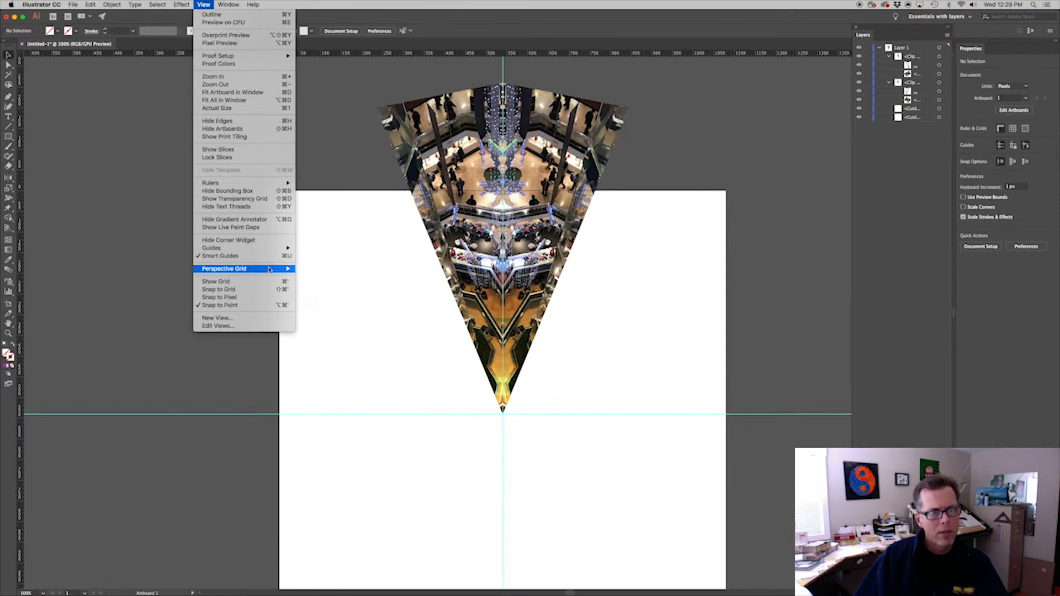
mouse_move(265, 248)
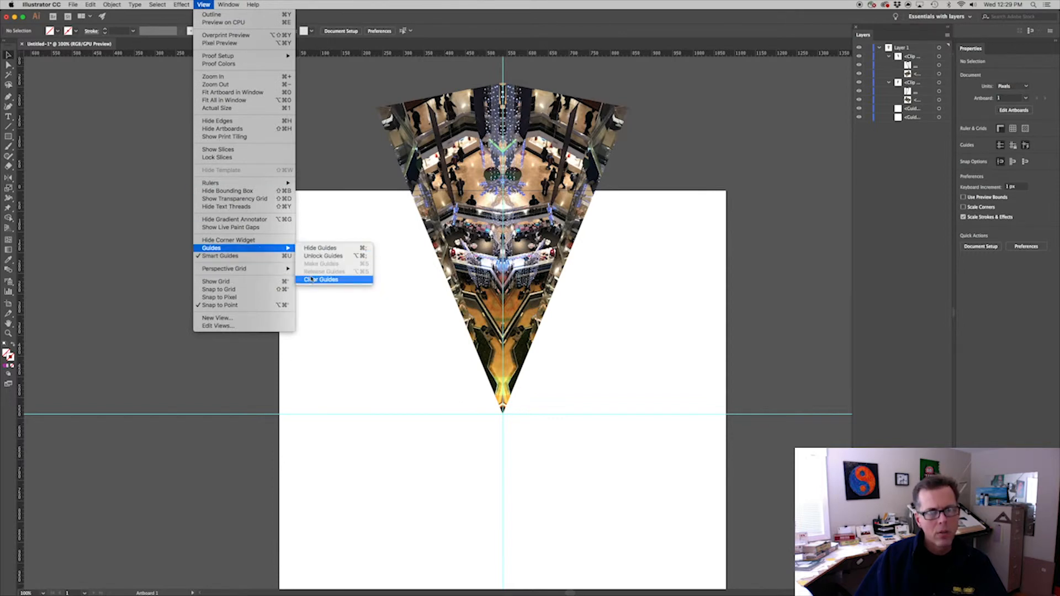
click(321, 248)
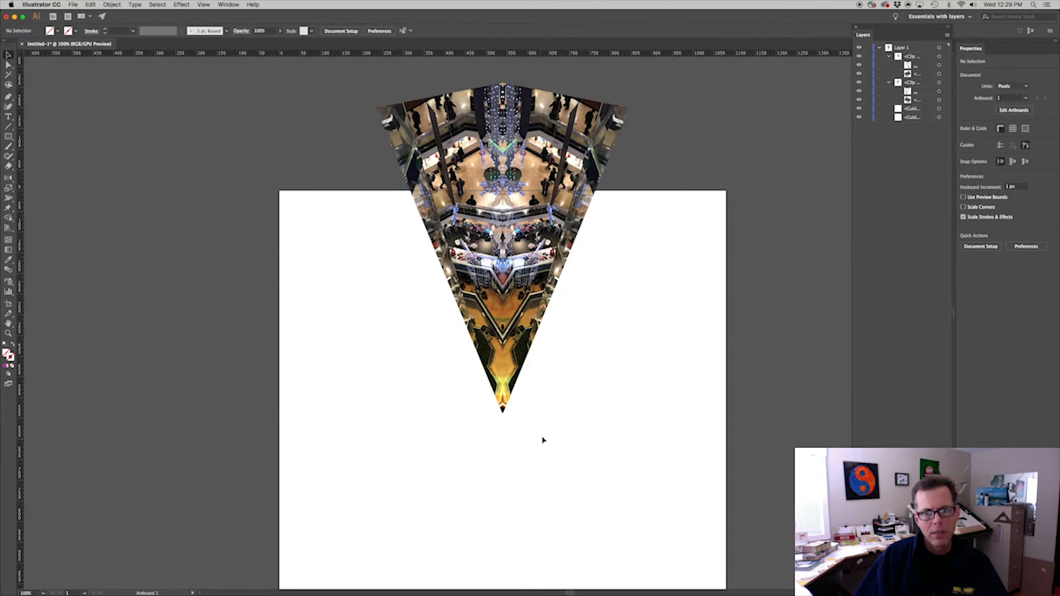
- Select both mirrored wedges and rotate a copy of them by 45° around their shared lower tip
drag(547, 453, 473, 395)
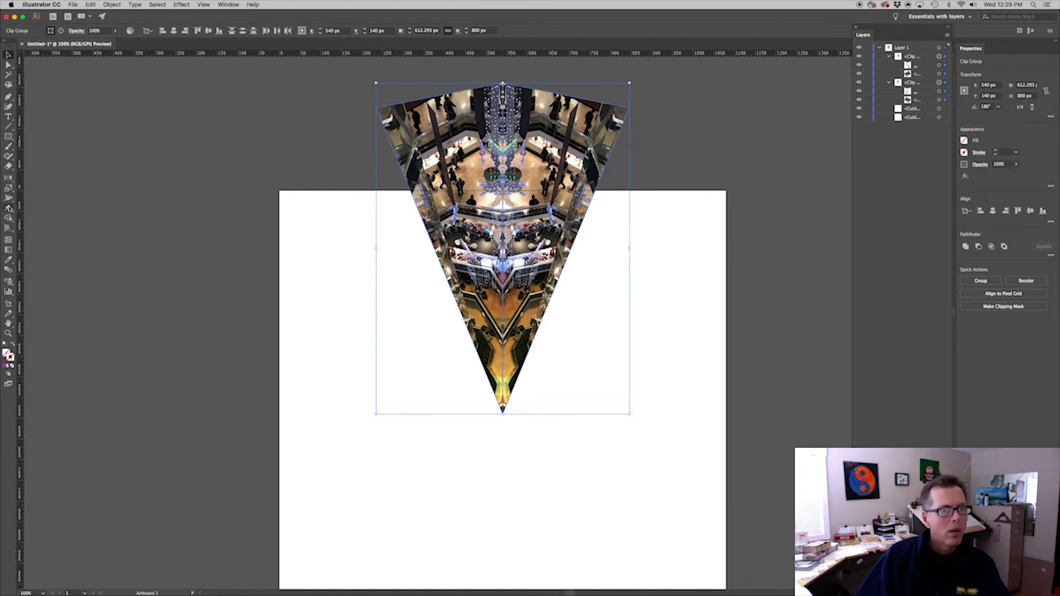
click(9, 179)
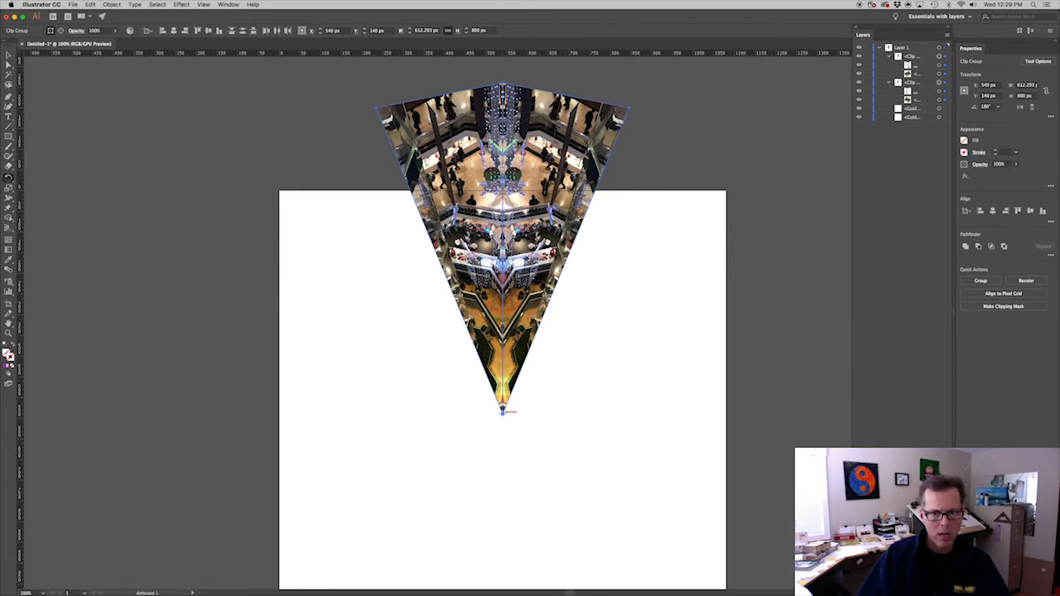
alt+click(502, 411)
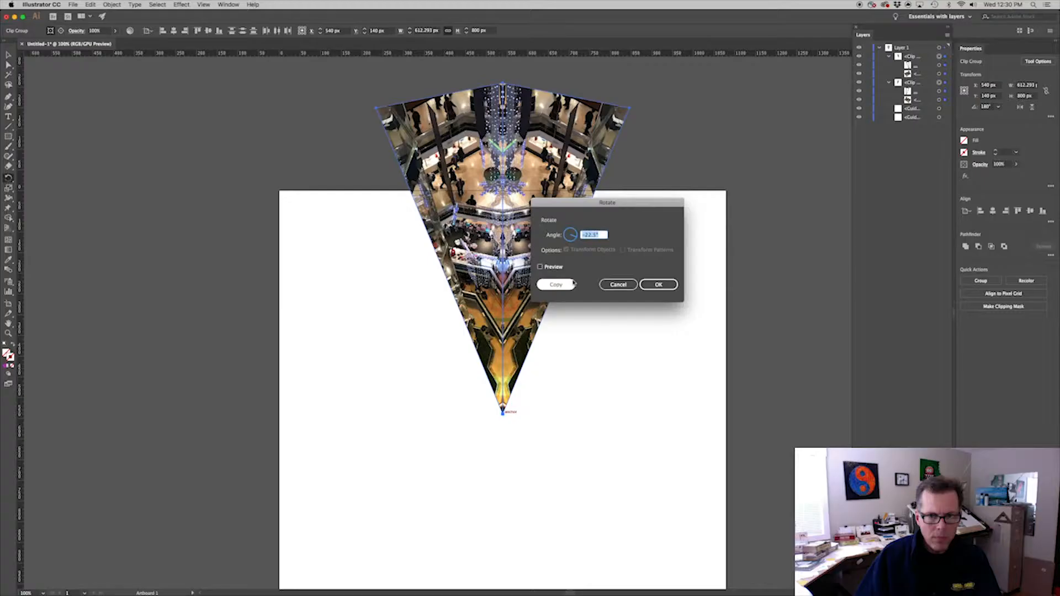
text(45)
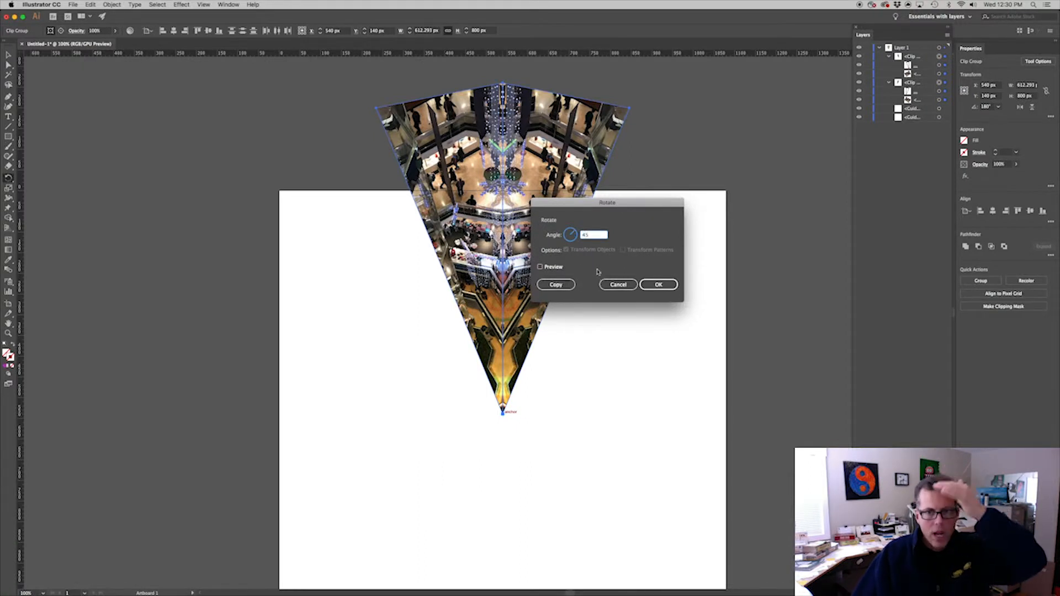
click(540, 267)
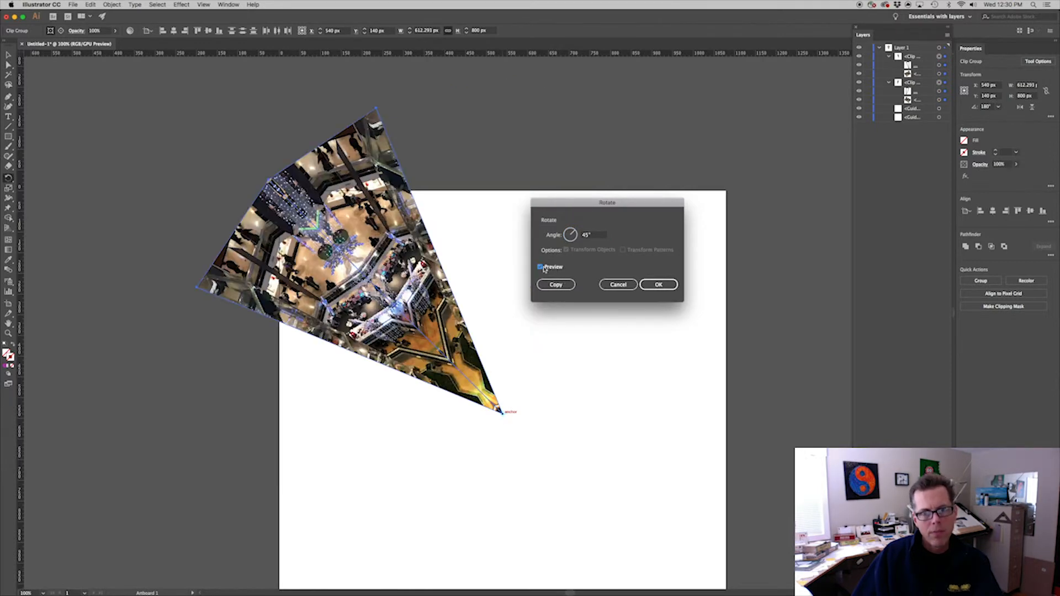
click(541, 267)
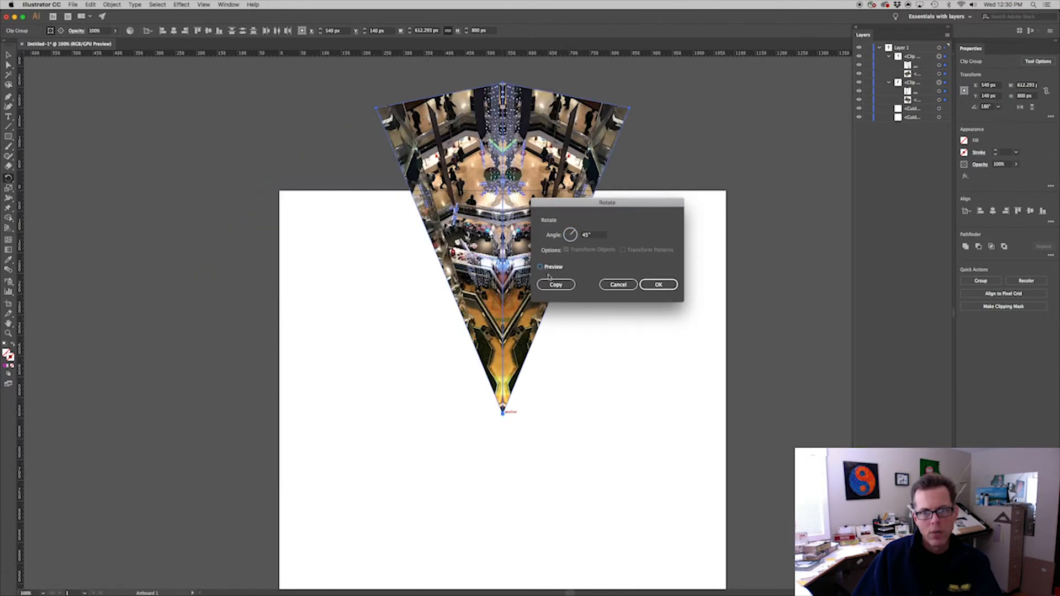
click(556, 285)
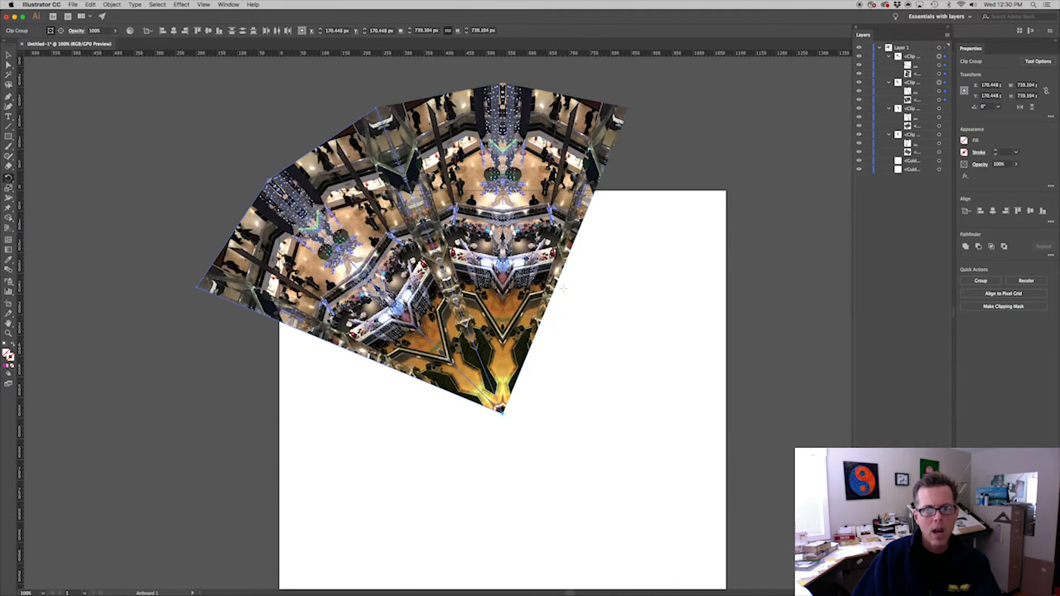
- Repeat the 45° rotated copy of the mirrored wedges around the center until the full circle is filled, and deselect the artwork
click(106, 5)
mouse_move(115, 17)
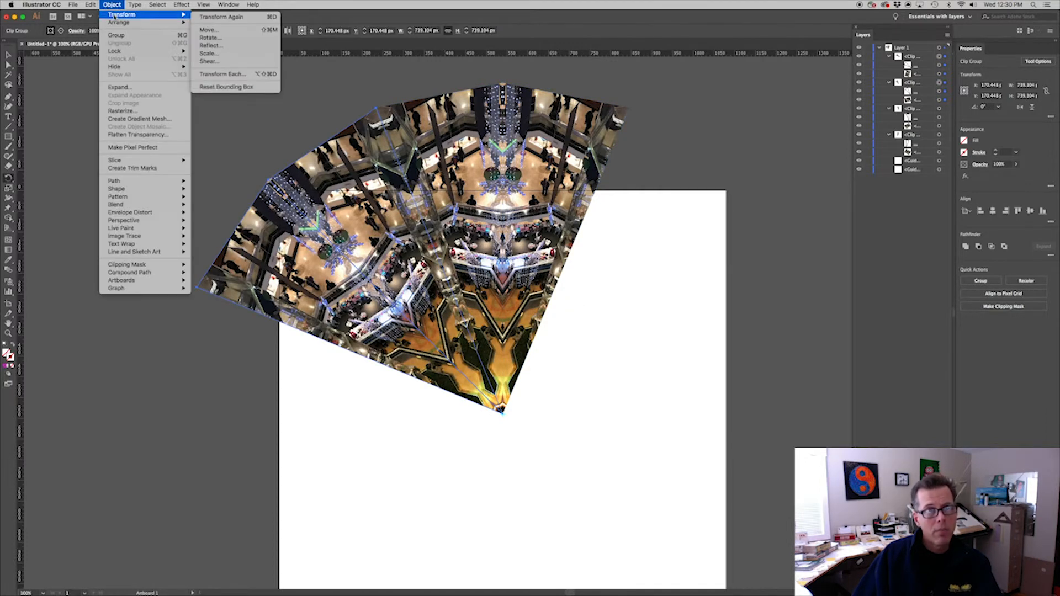
click(221, 17)
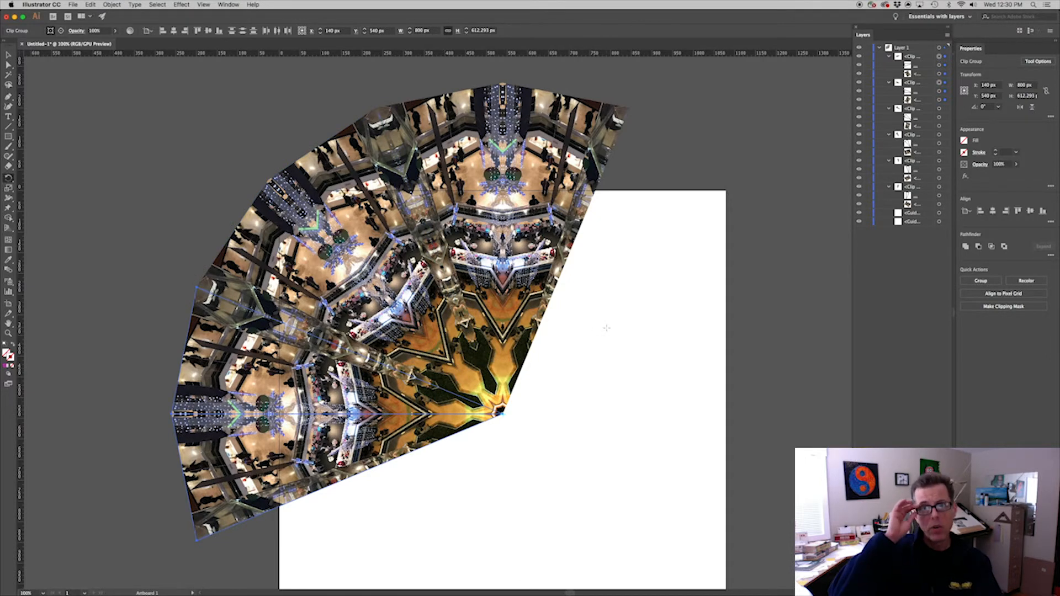
key(cmd+d)
key(cmd+d)
key(cmd+d)
key(cmd+d)
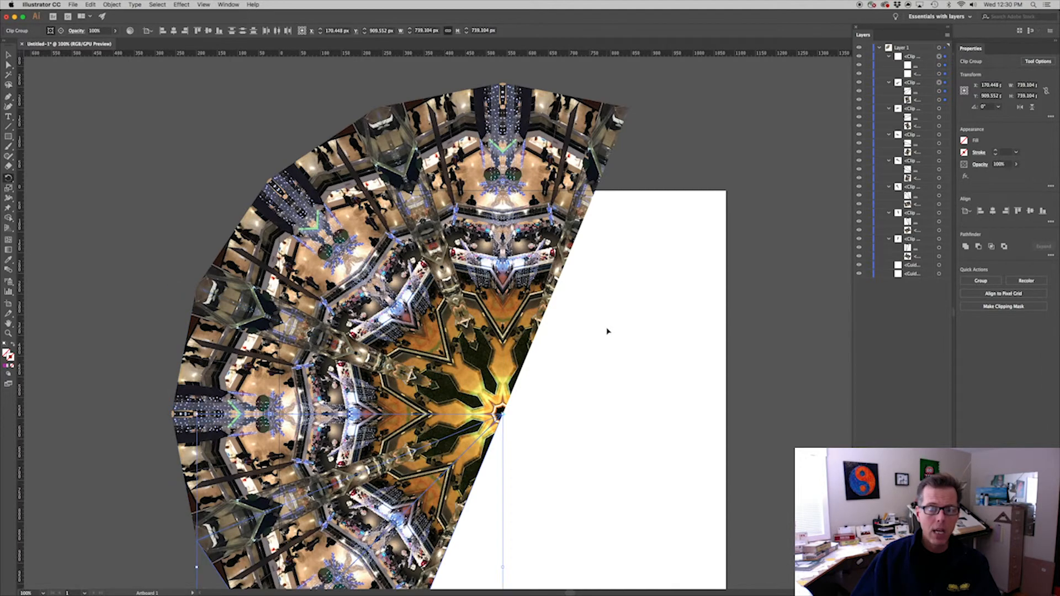
key(cmd+d)
key(cmd+d)
key(cmd+d)
key(cmd+d)
key(cmd+d)
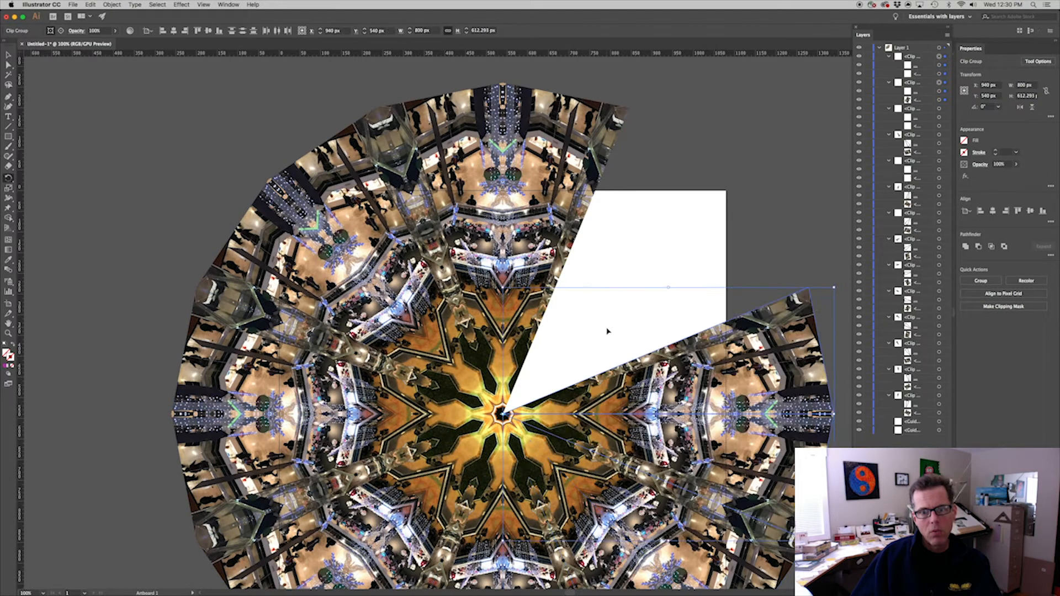
click(153, 115)
key(cmd+minus)
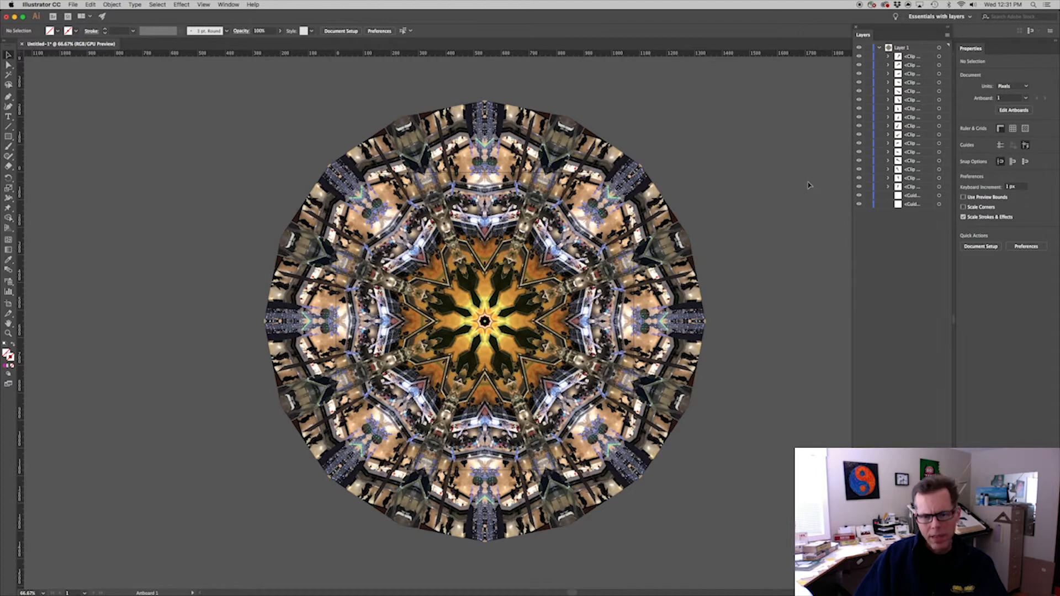
- Create a 1080 x 1080 px rectangle on top of the kaleidoscope artwork
click(9, 136)
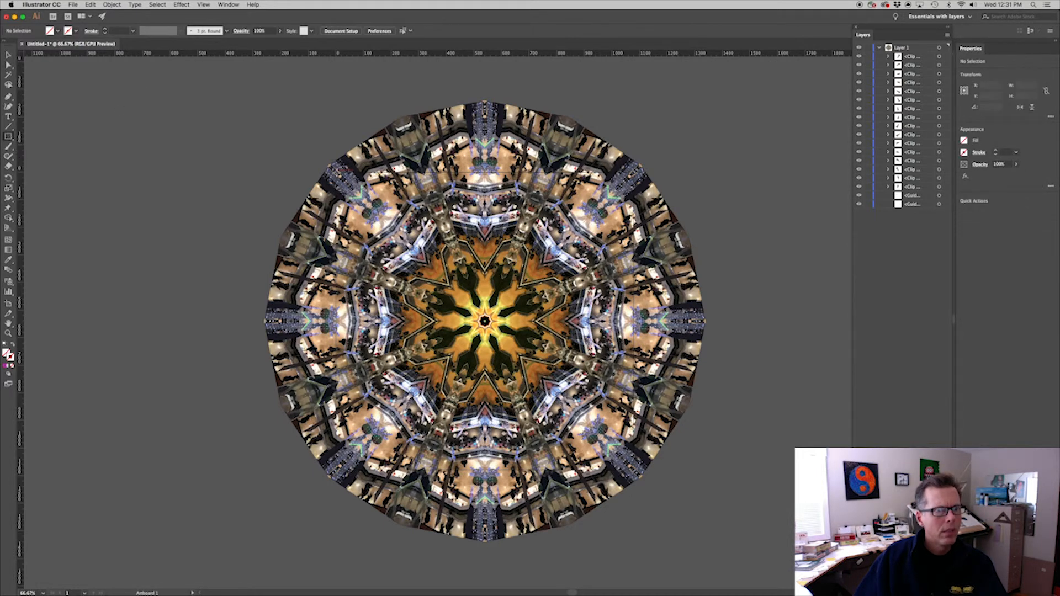
click(289, 149)
text(1080)
key(Tab)
text(1080)
key(Tab)
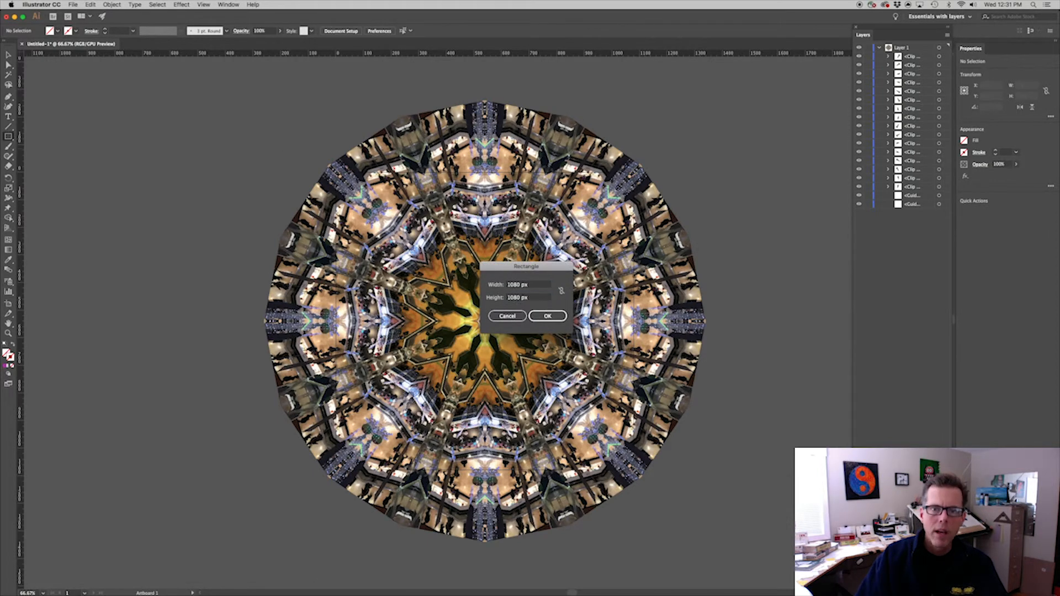
key(Return)
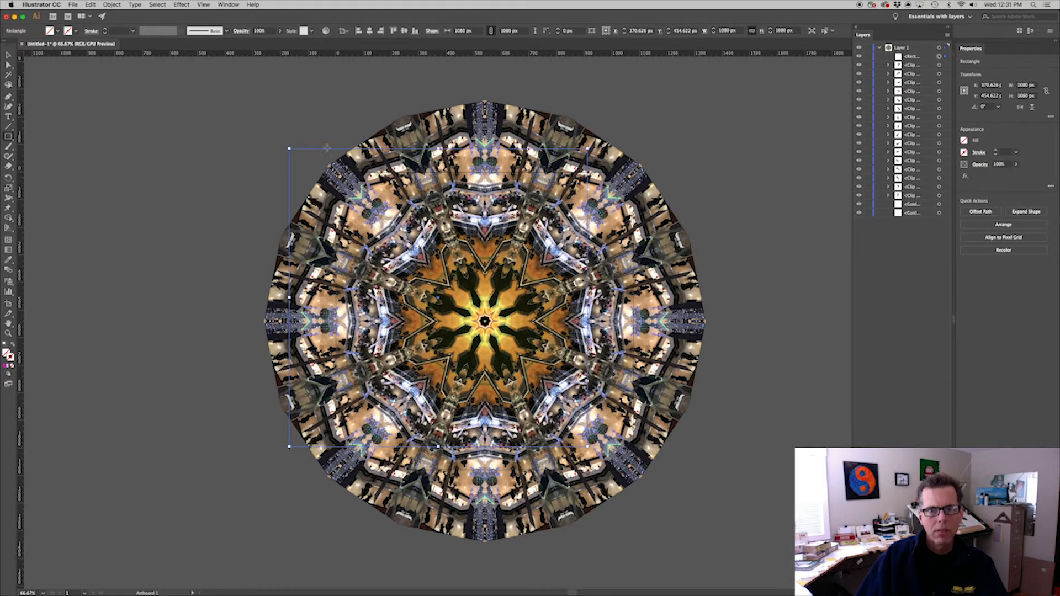
- Center the square horizontally and vertically on the artboard
key(v)
click(303, 150)
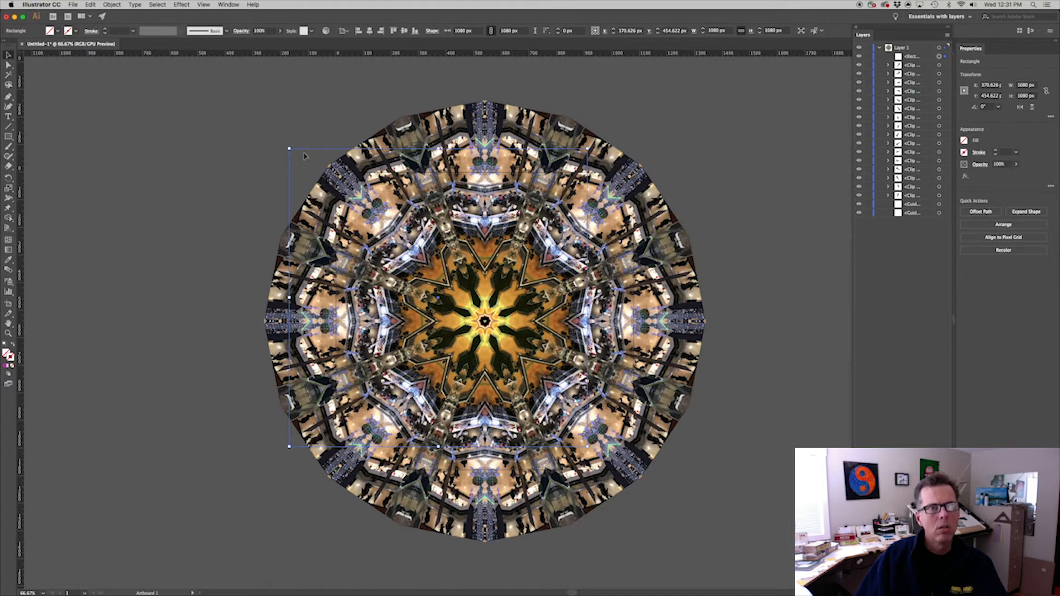
click(370, 31)
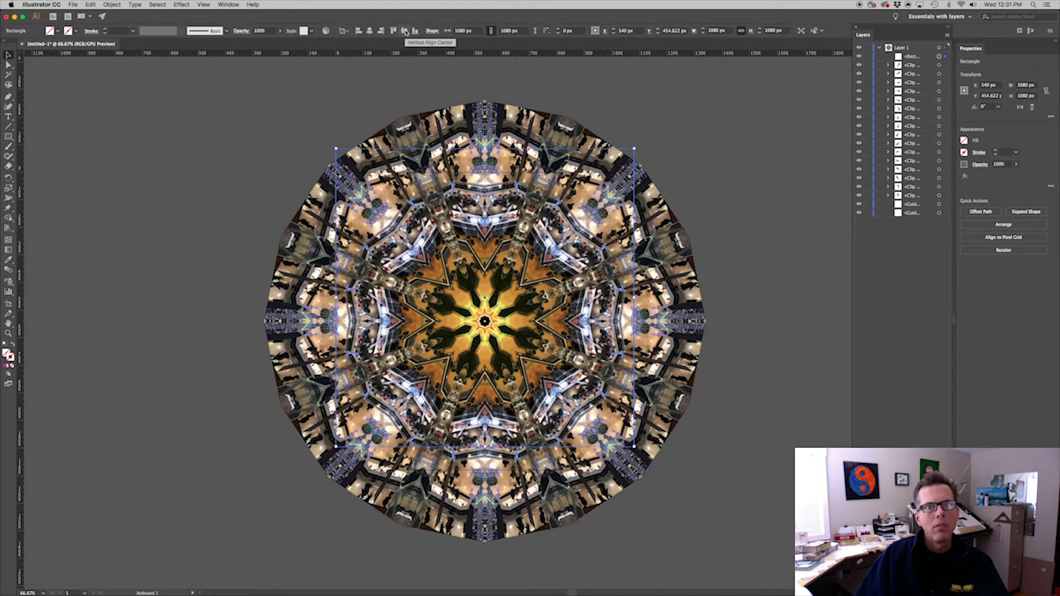
click(405, 31)
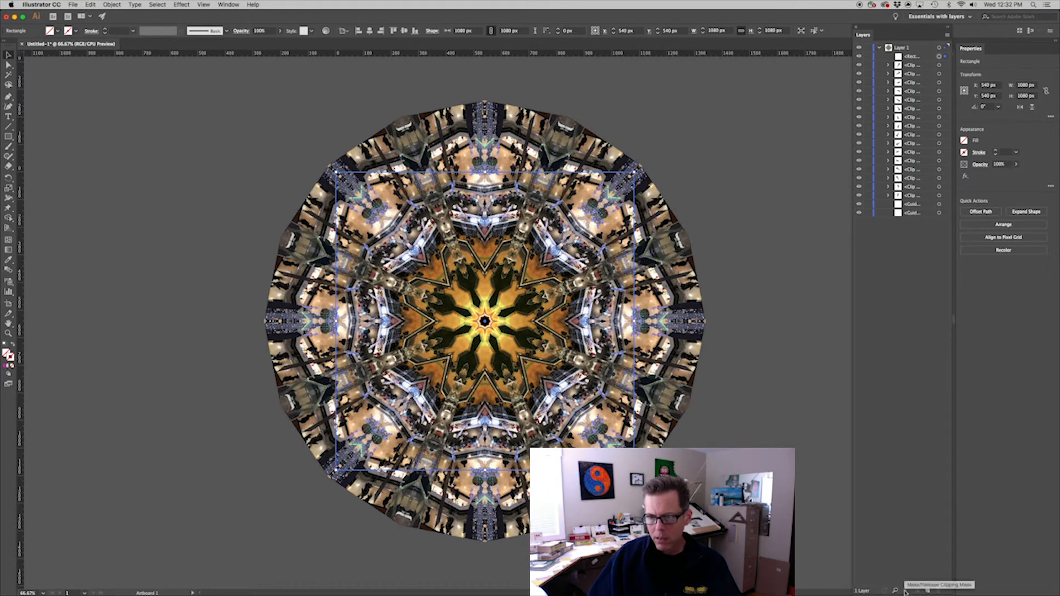
- Make a clipping mask for all of Layer 1 using the centered square, and deselect everything
click(865, 36)
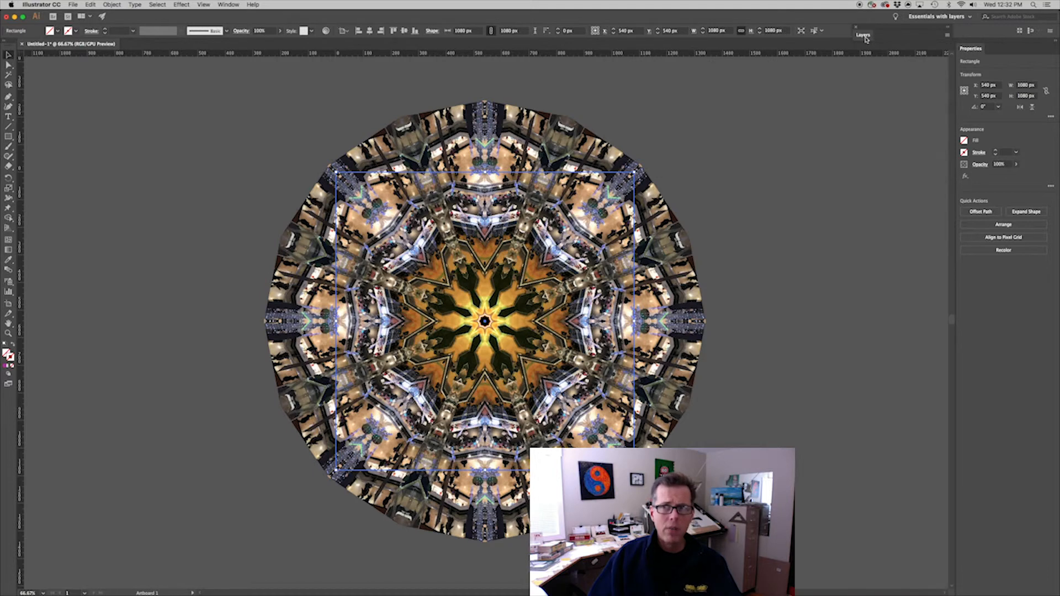
click(864, 35)
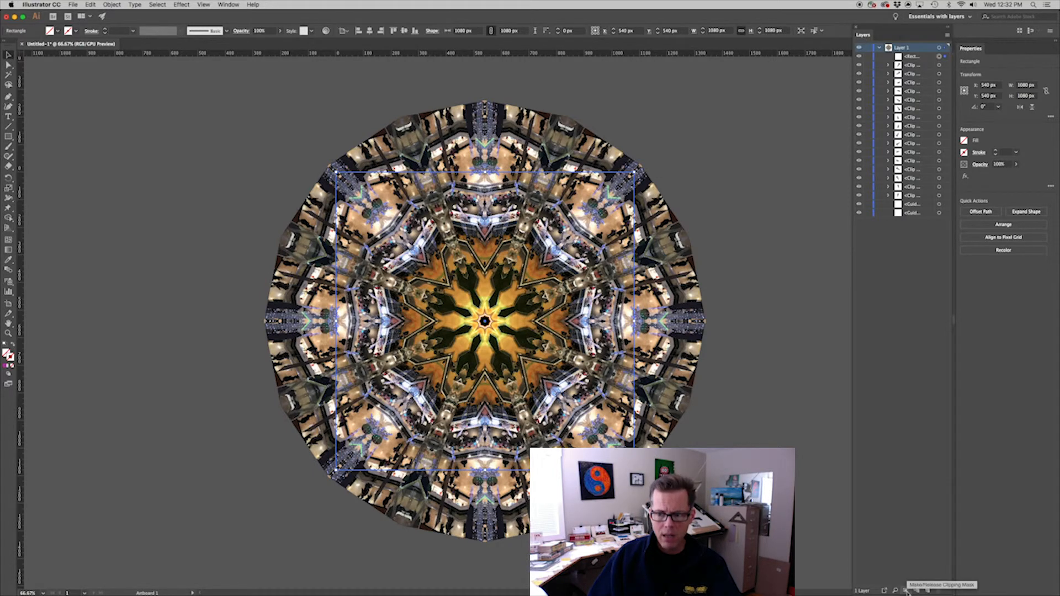
click(907, 592)
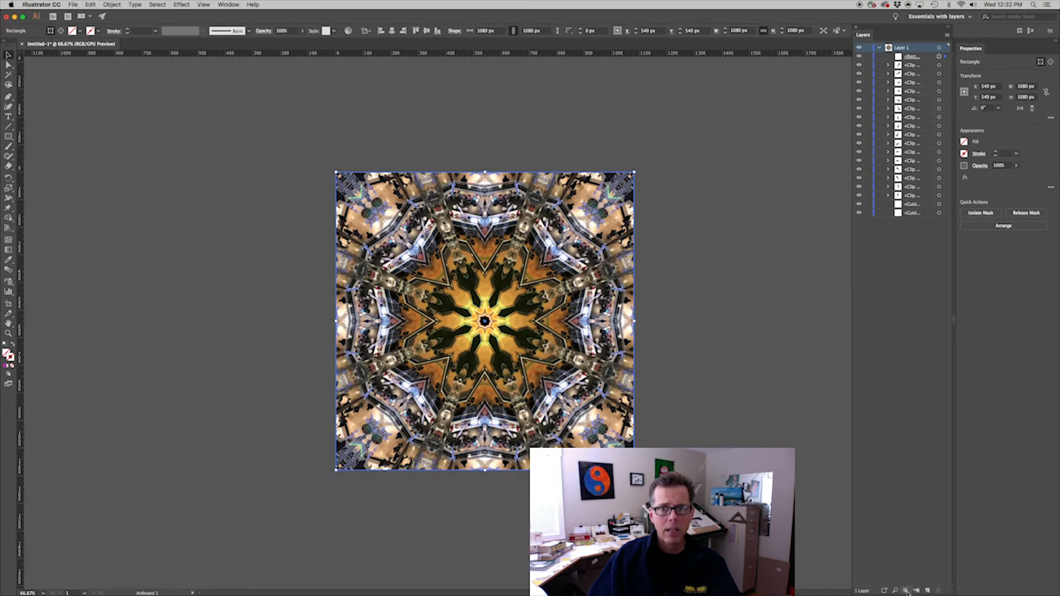
click(674, 243)
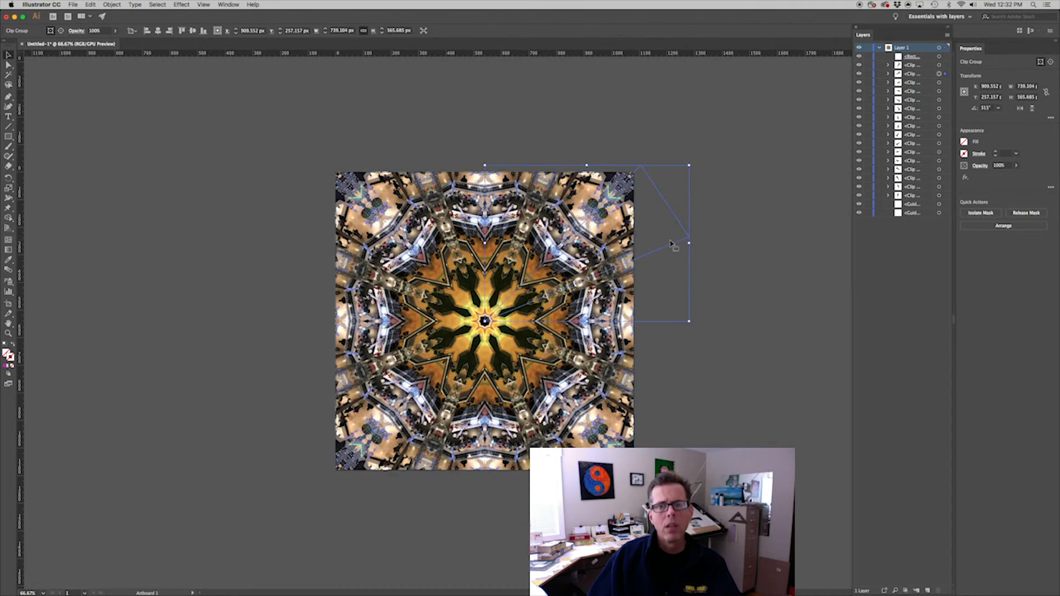
click(760, 375)
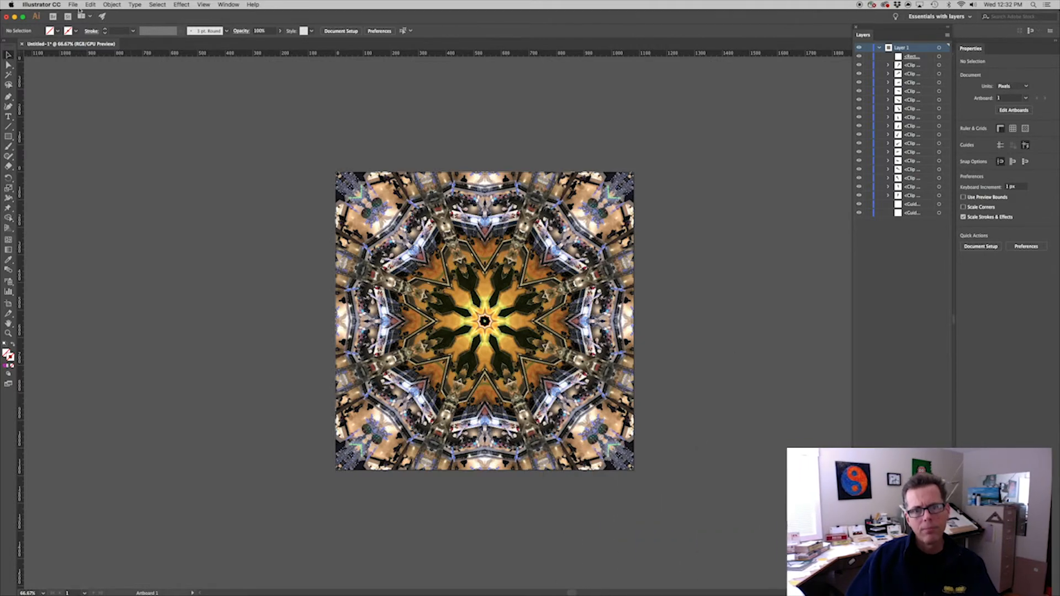
- Export the artwork in PNG format as Chicago Kaleidoscope.png, limited to the artboards
click(73, 5)
mouse_move(115, 142)
click(204, 142)
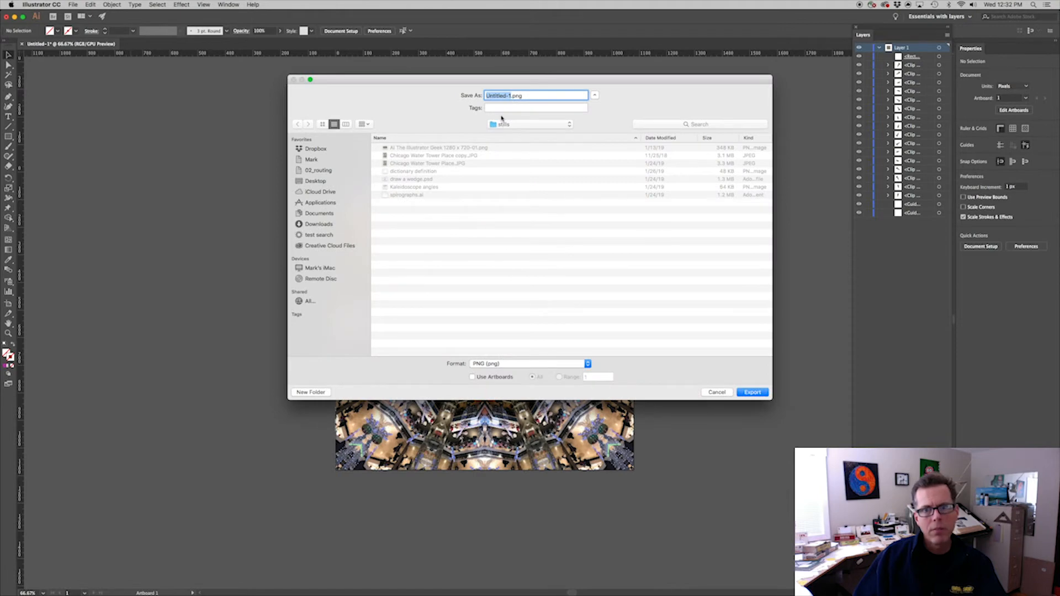
text(Chicago)
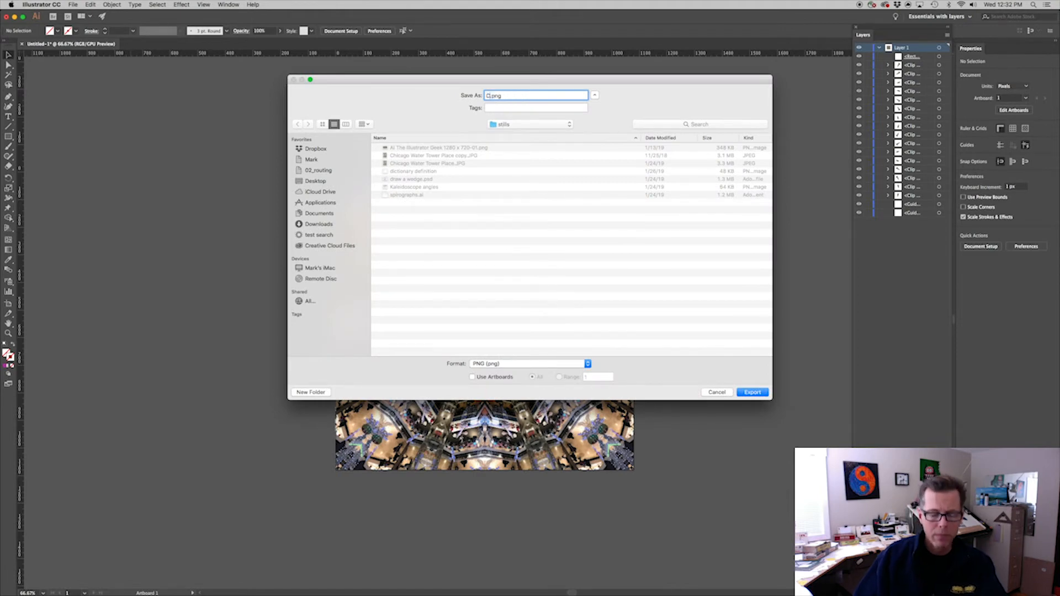
text( Kaleidoscope)
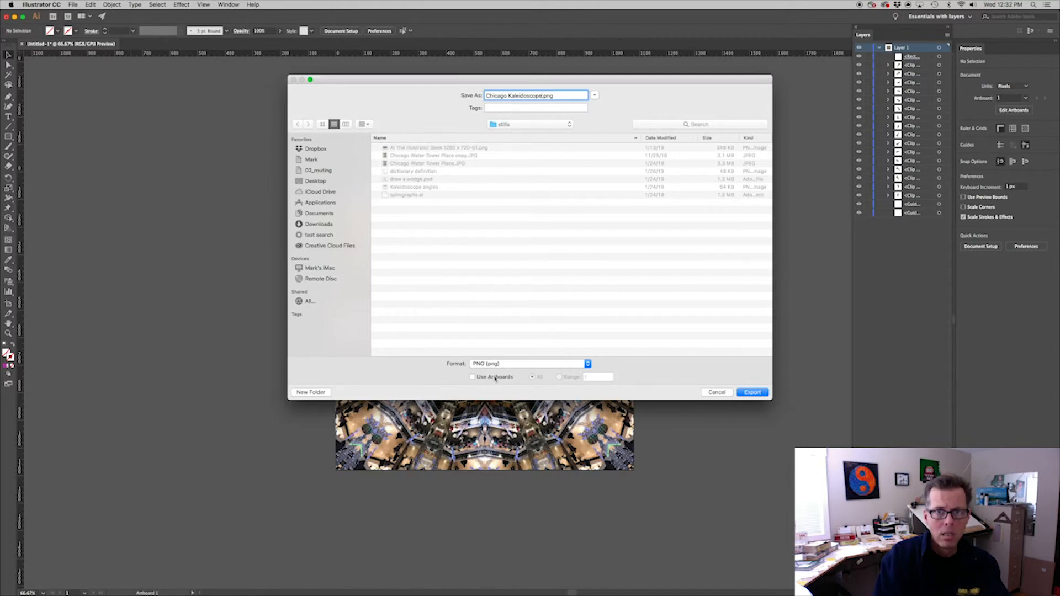
click(478, 377)
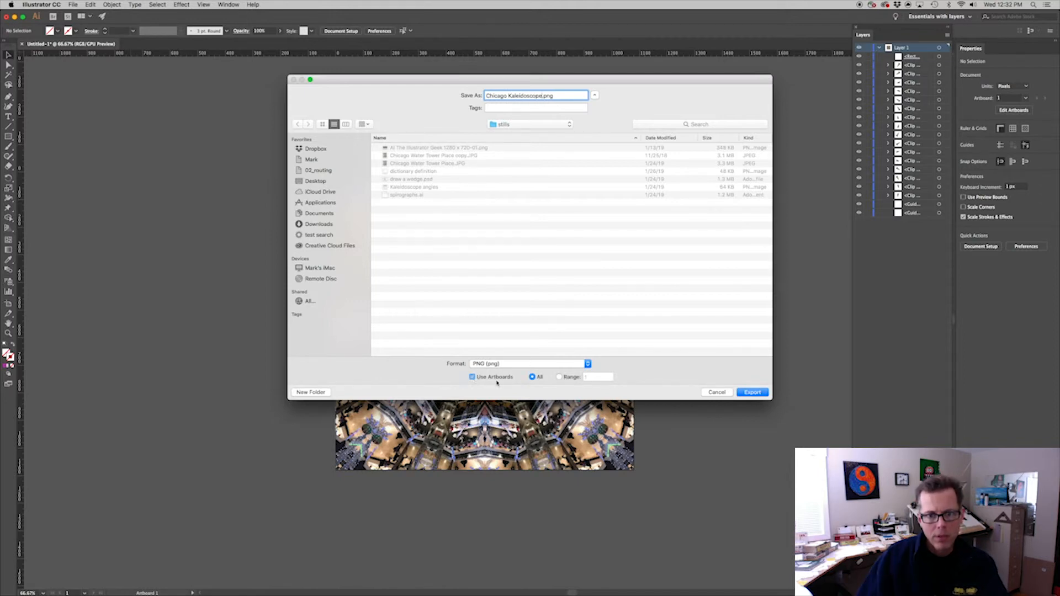
click(741, 392)
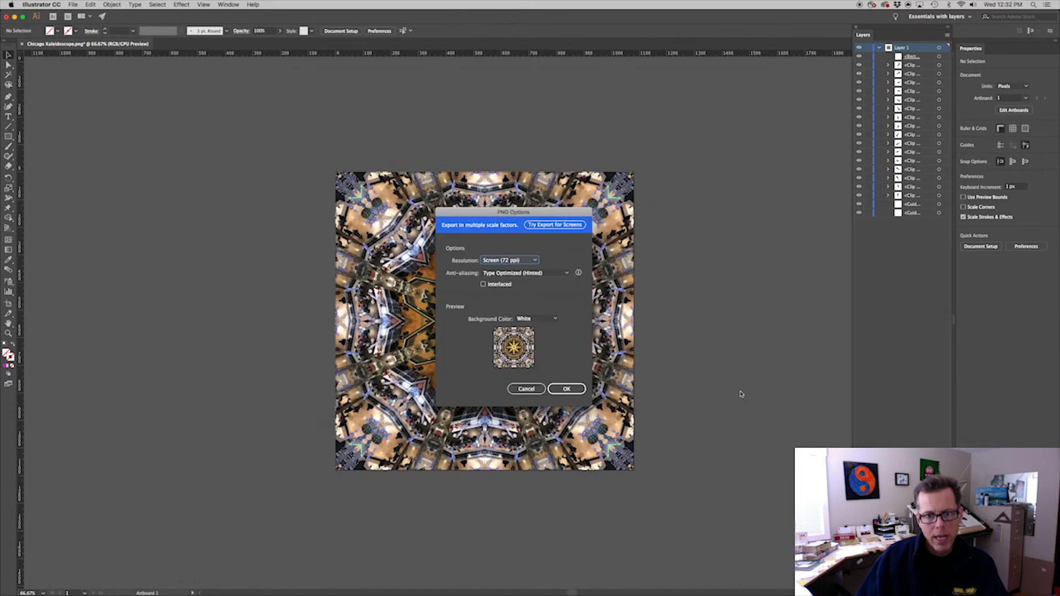
- Set the PNG anti-aliasing to Art Optimized (Supersampling), finish the export and leave nothing selected
click(526, 275)
click(531, 296)
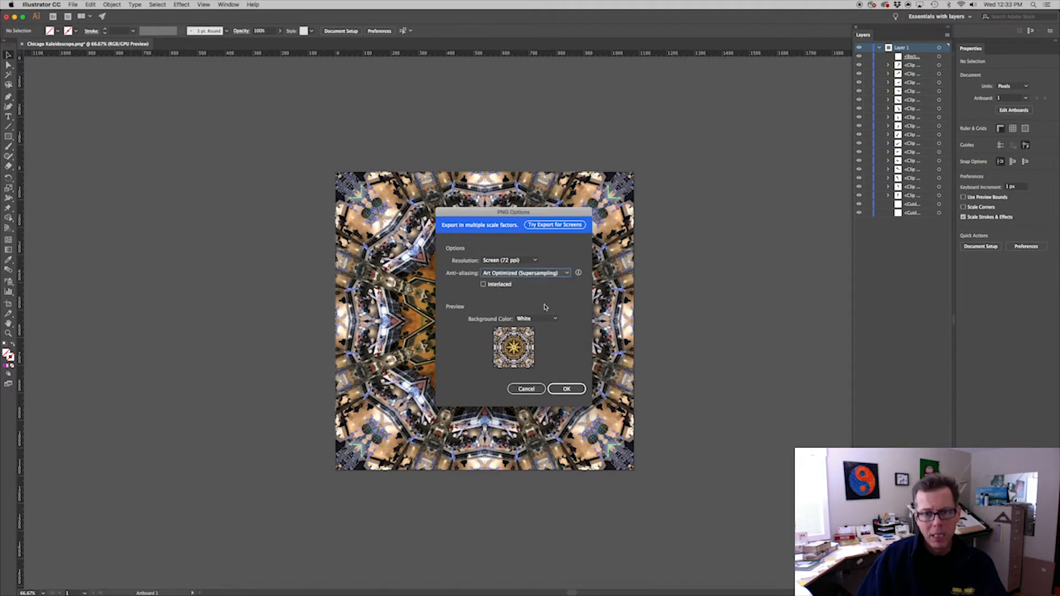
click(555, 390)
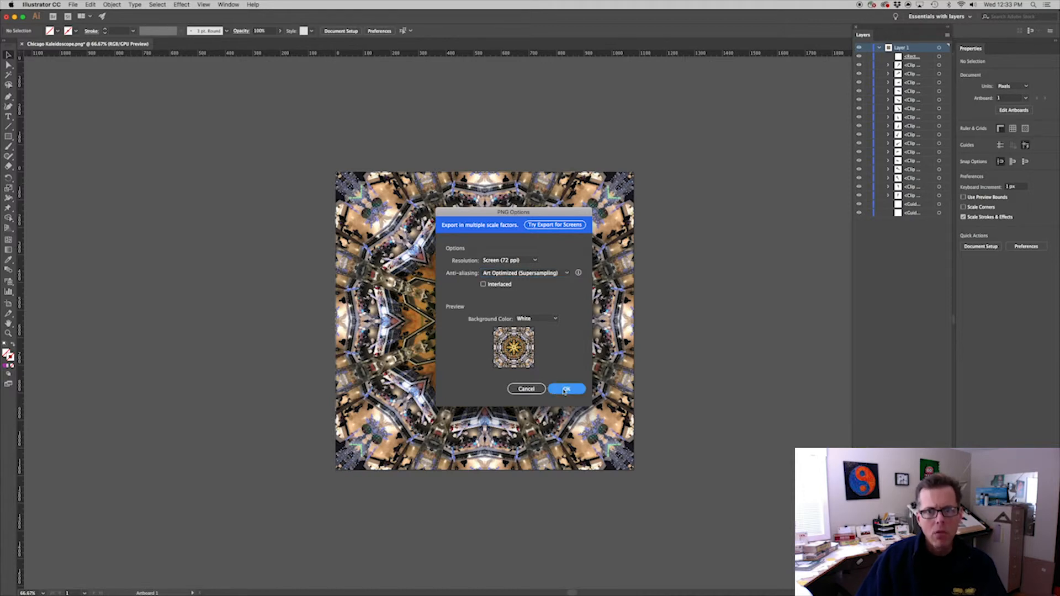
click(563, 390)
click(701, 301)
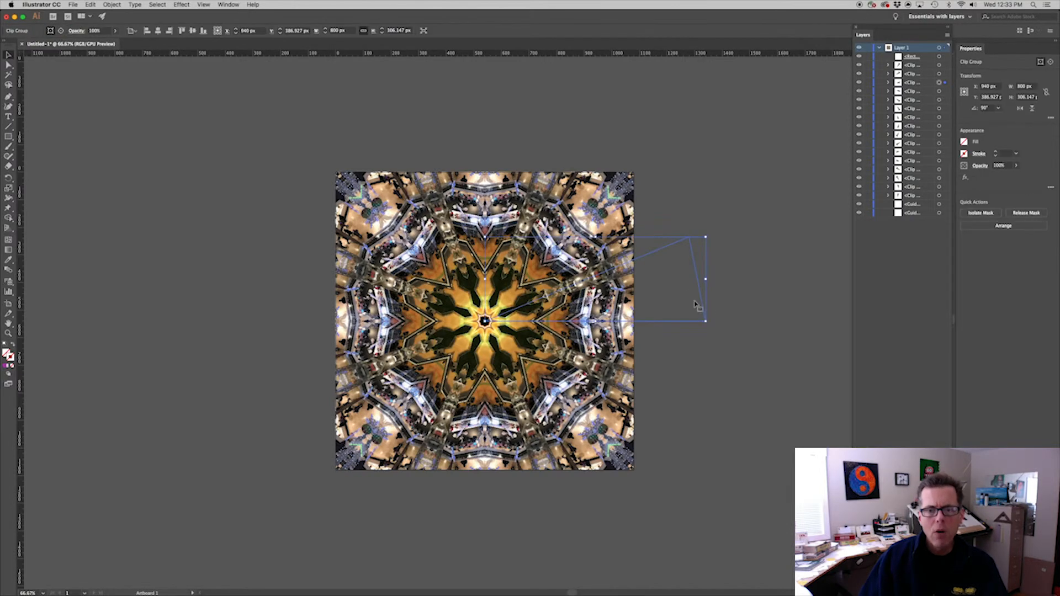
click(707, 416)
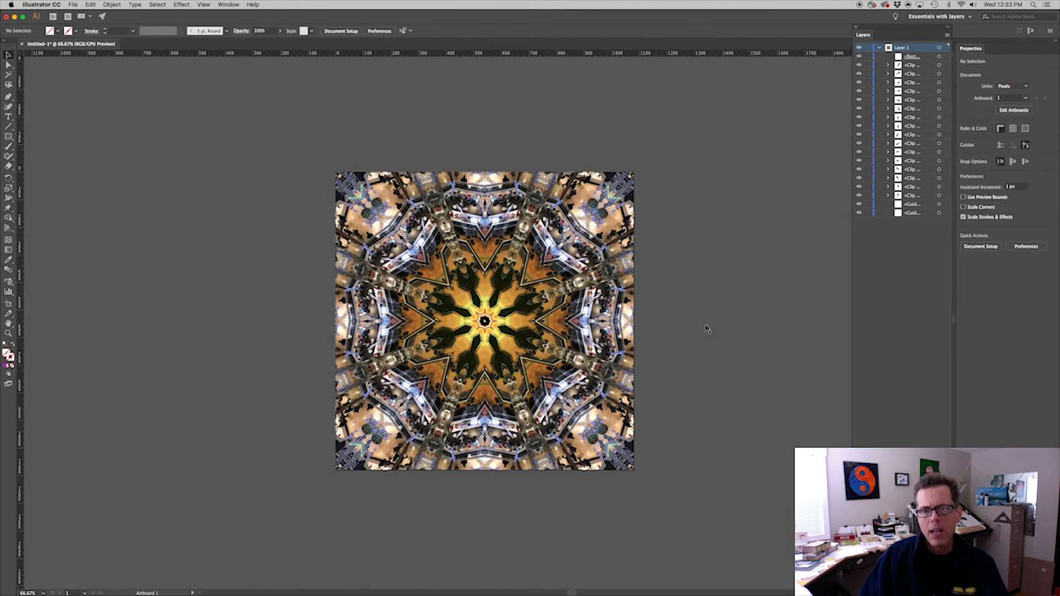
- Save the document as tutorial video 1.ai with the default Illustrator options, and close it
key(super+s)
text(tutorial video 1.ai)
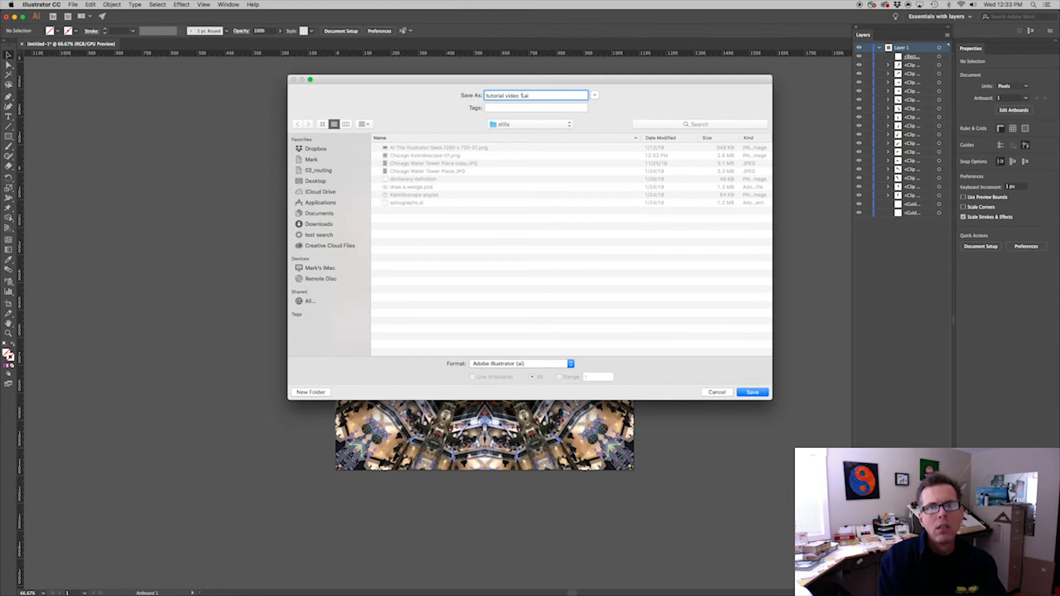
key(Return)
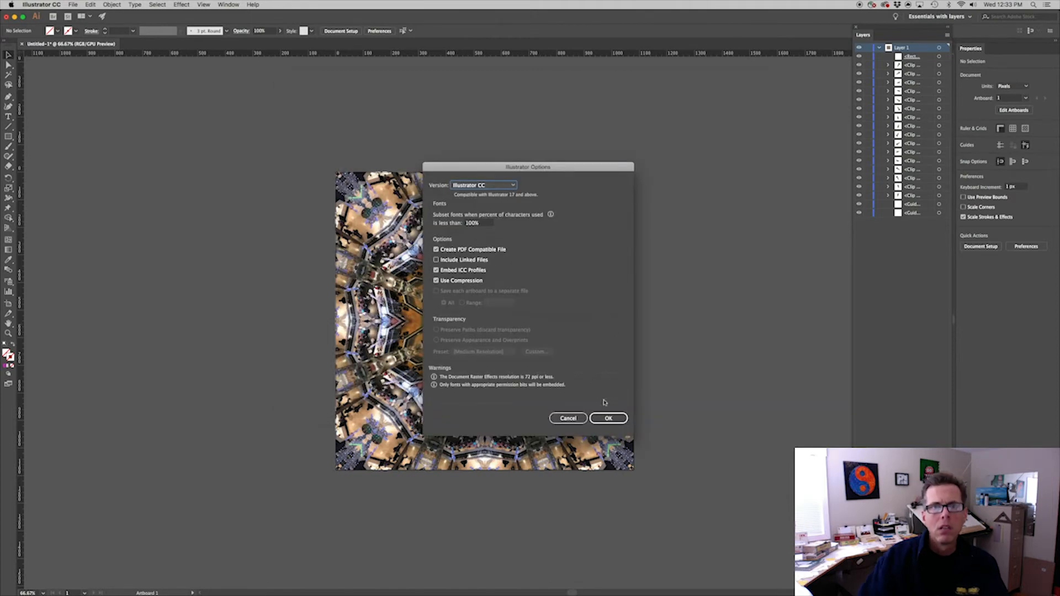
click(609, 419)
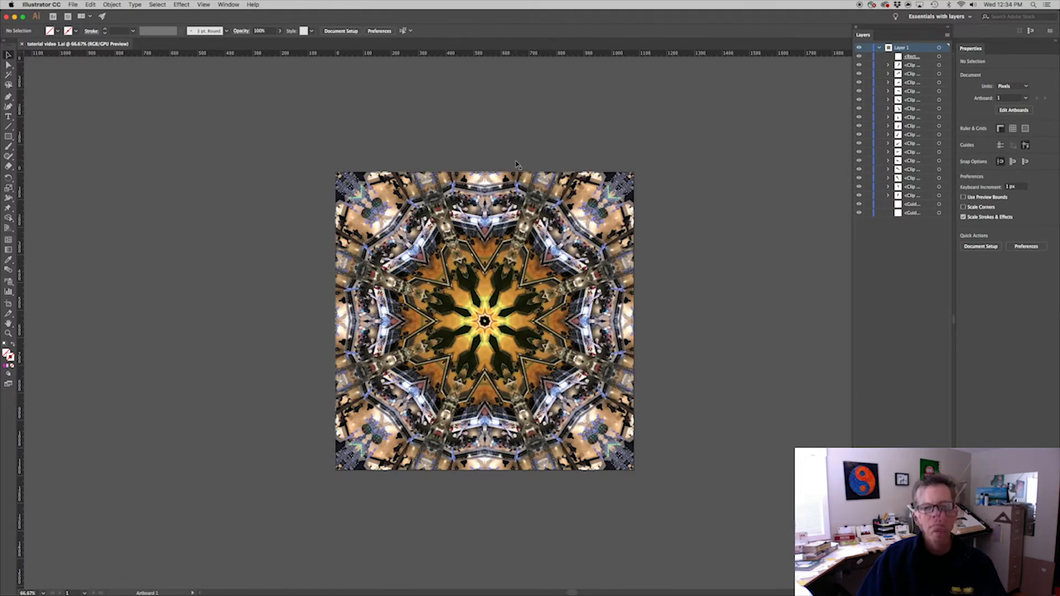
key(super+w)
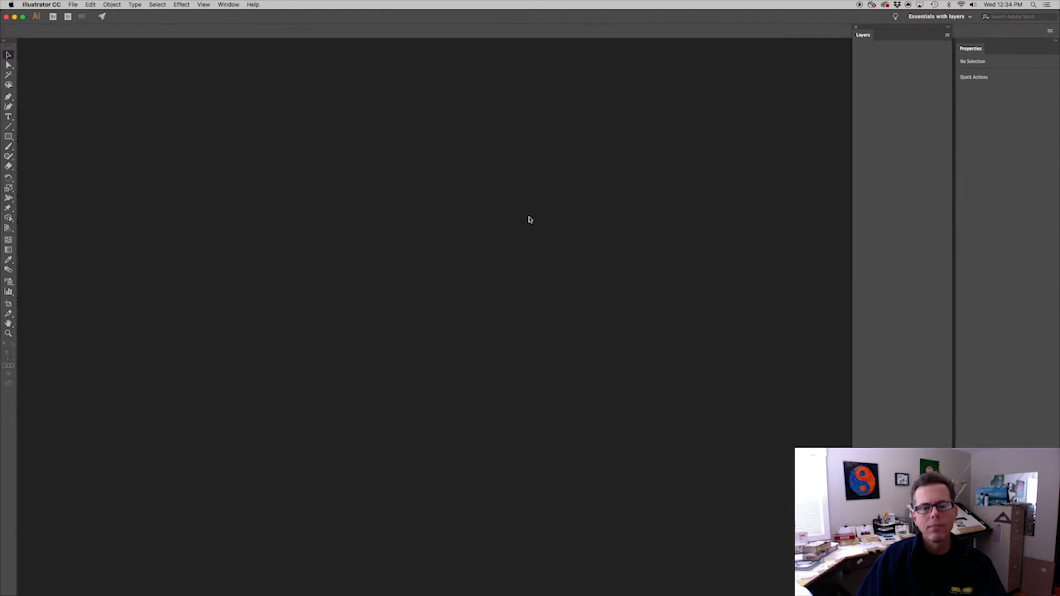